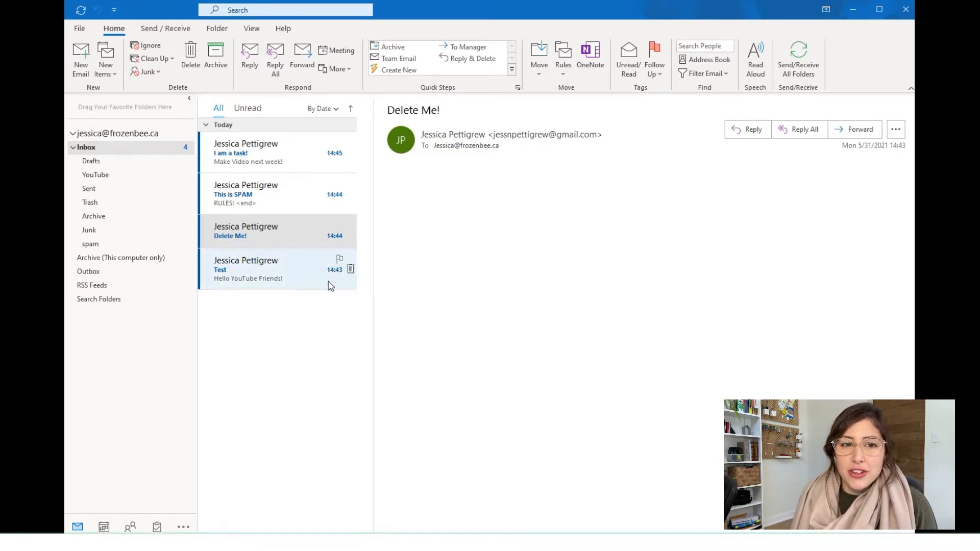
Start a new rule from the Test email through its Rules > Create Rule menu
{"action": "left_click", "coordinate": [240, 286]}
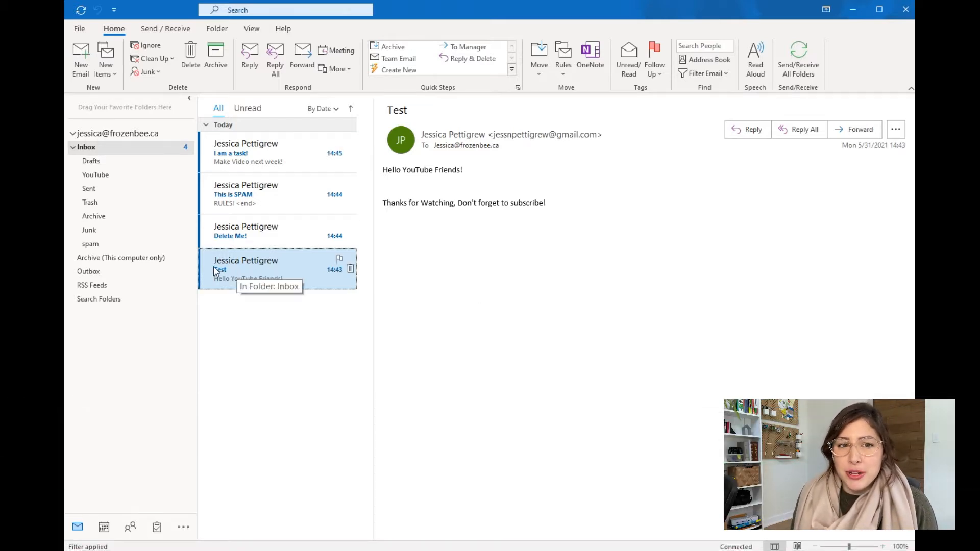
{"action": "right_click", "coordinate": [233, 268]}
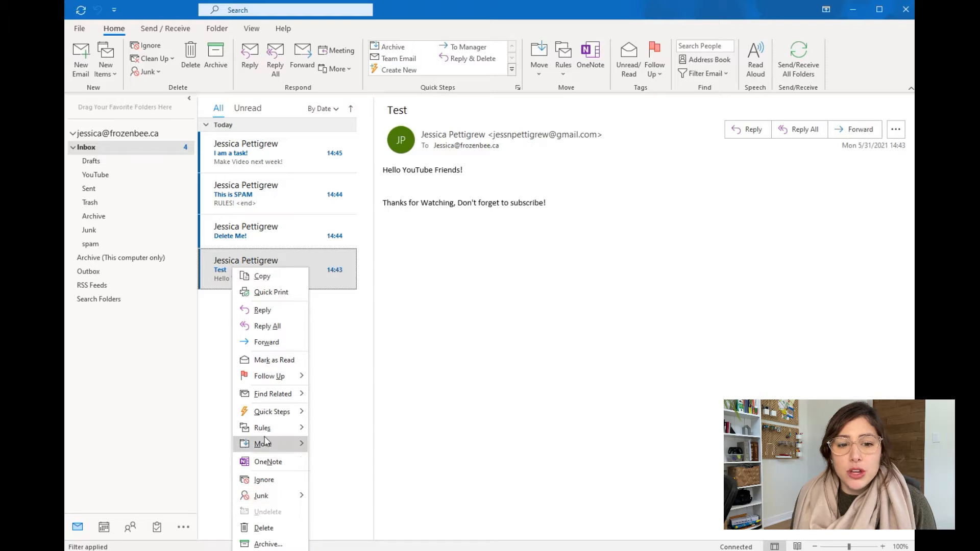
{"action": "mouse_move", "coordinate": [266, 434]}
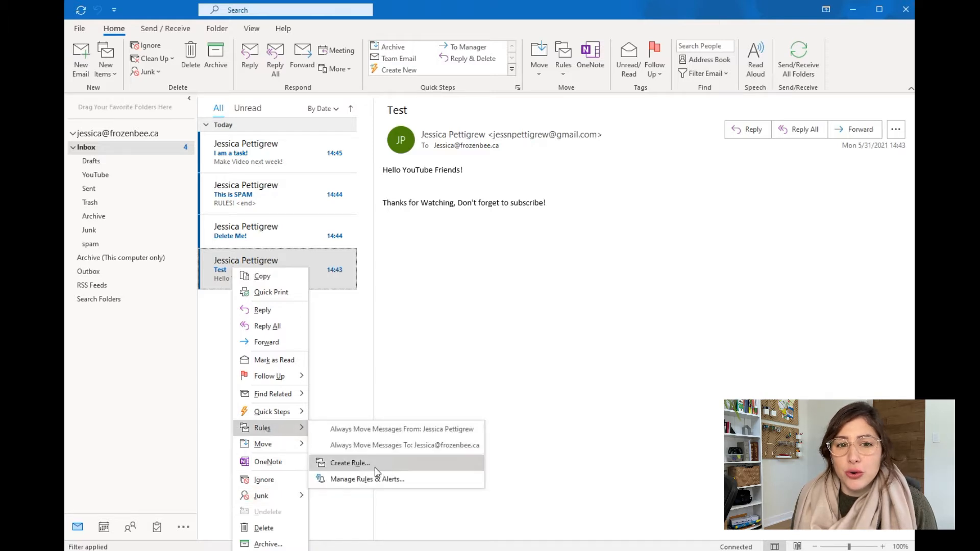
{"action": "left_click", "coordinate": [358, 463]}
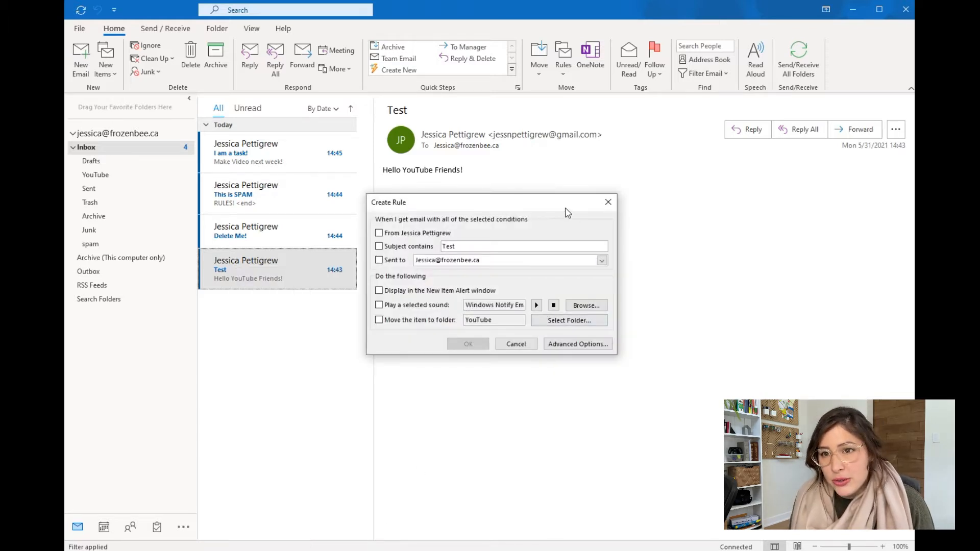
{"action": "left_click_drag", "start_coordinate": [562, 206], "coordinate": [803, 165]}
{"action": "left_click_drag", "start_coordinate": [716, 164], "coordinate": [770, 59]}
Make the rule match subjects containing 'Test' and move matching items to a folder
{"action": "left_click", "coordinate": [674, 98]}
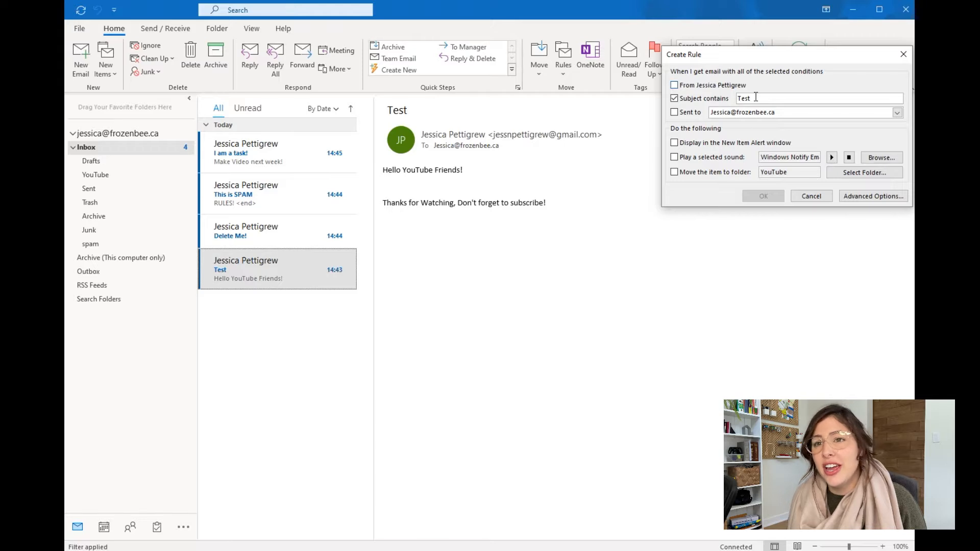
{"action": "left_click", "coordinate": [674, 173]}
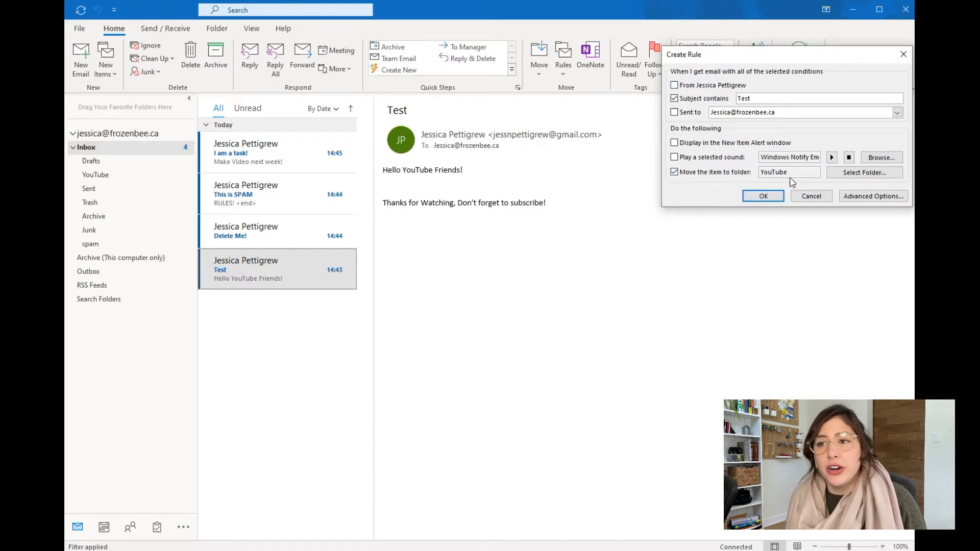
{"action": "left_click", "coordinate": [850, 177]}
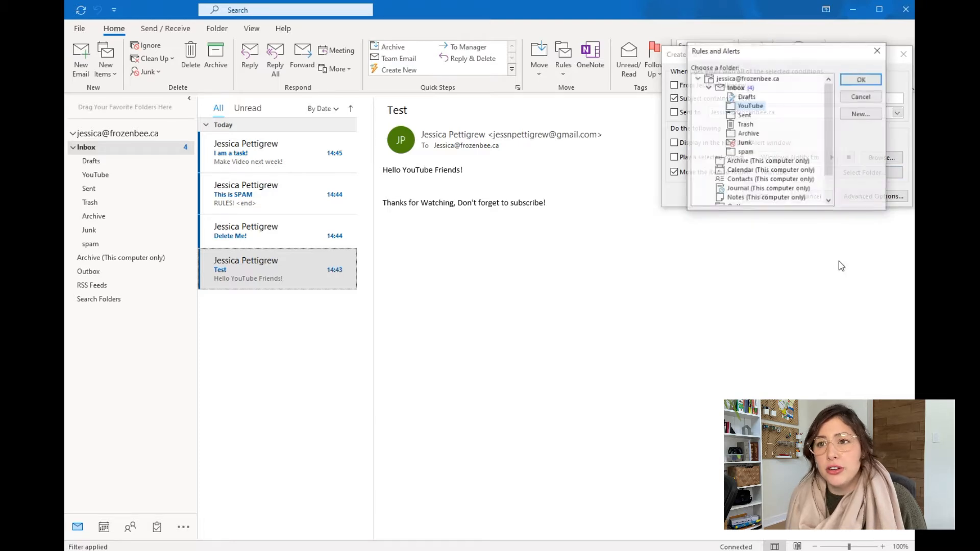
Create an 'Outlook Tips' folder under YouTube and select it as the rule's destination
{"action": "left_click_drag", "start_coordinate": [807, 54], "coordinate": [786, 228]}
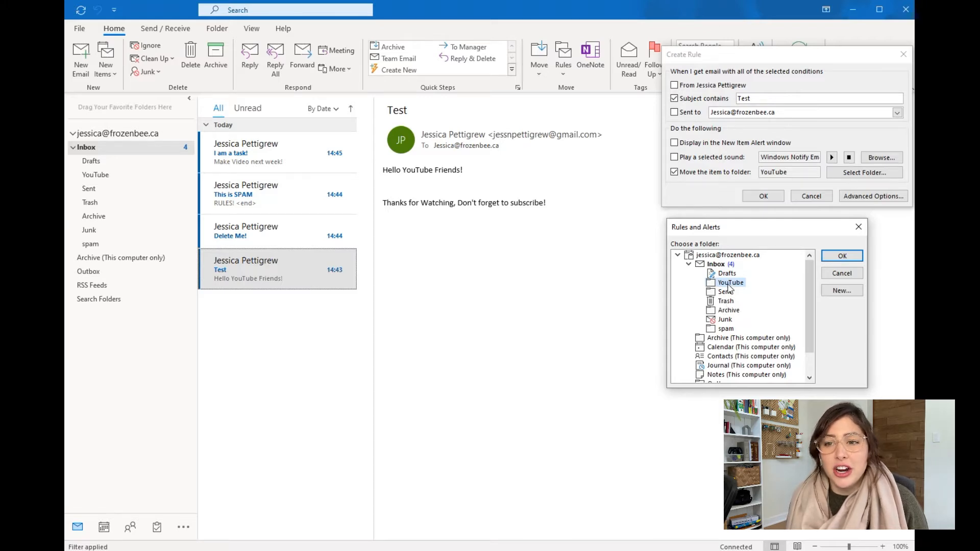
{"action": "left_click", "coordinate": [842, 296]}
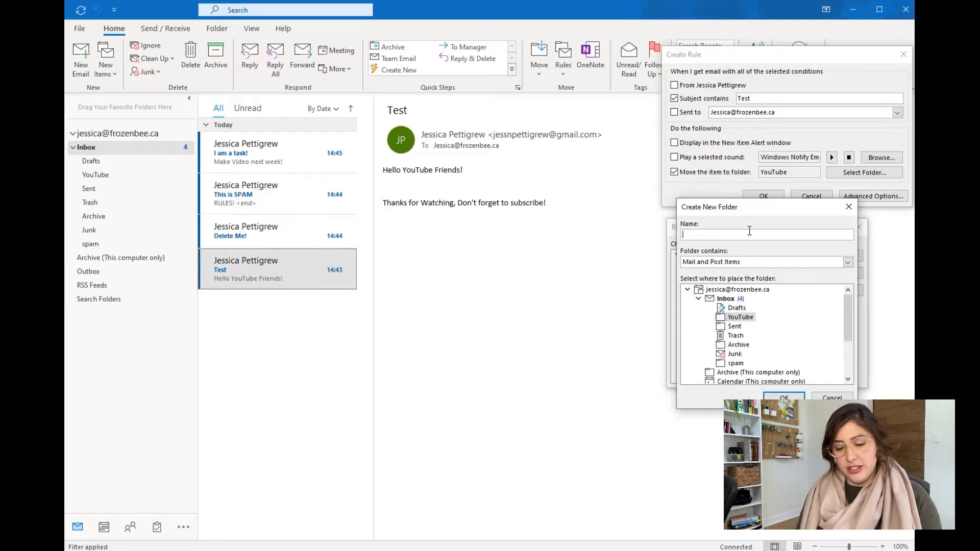
{"action": "type", "text": "Outlook Tips"}
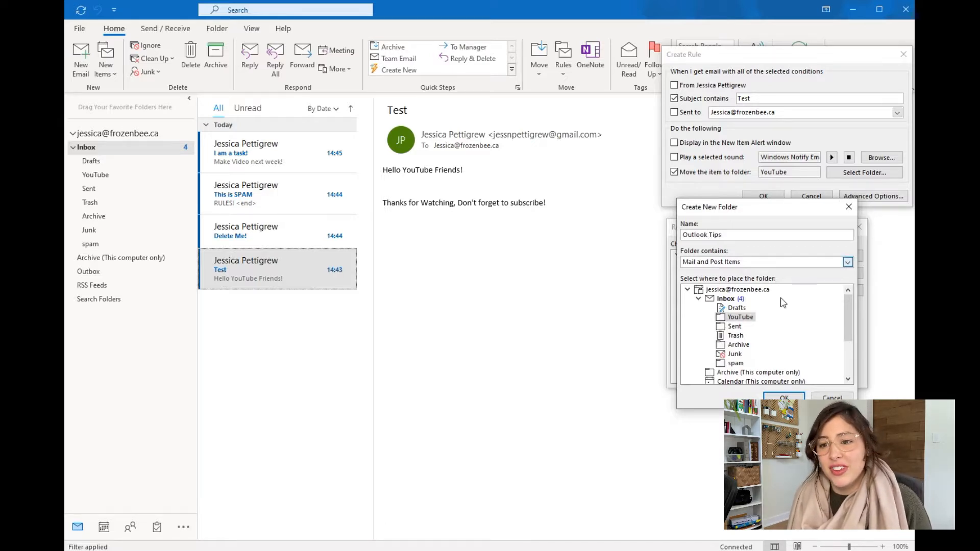
{"action": "left_click", "coordinate": [795, 397]}
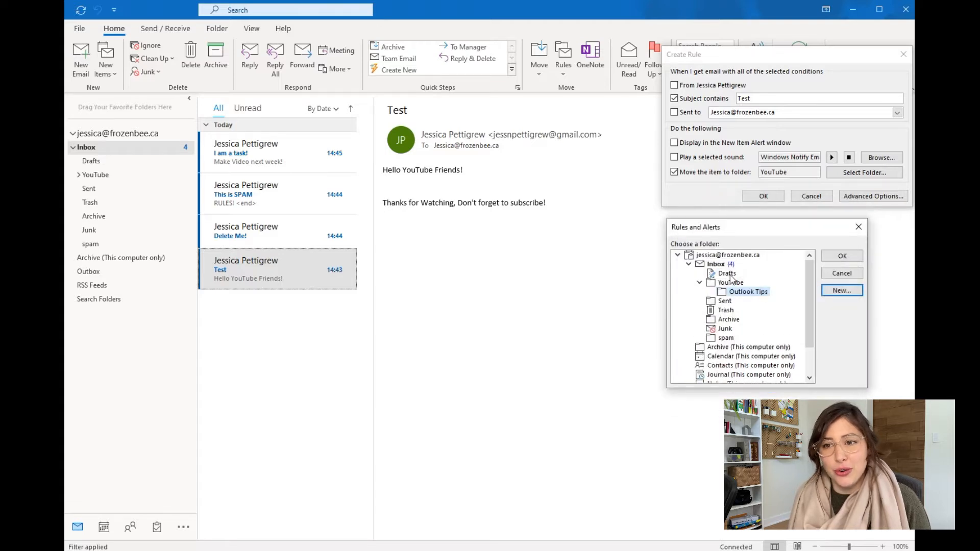
{"action": "left_click", "coordinate": [851, 262]}
{"action": "left_click_drag", "start_coordinate": [810, 54], "coordinate": [774, 209]}
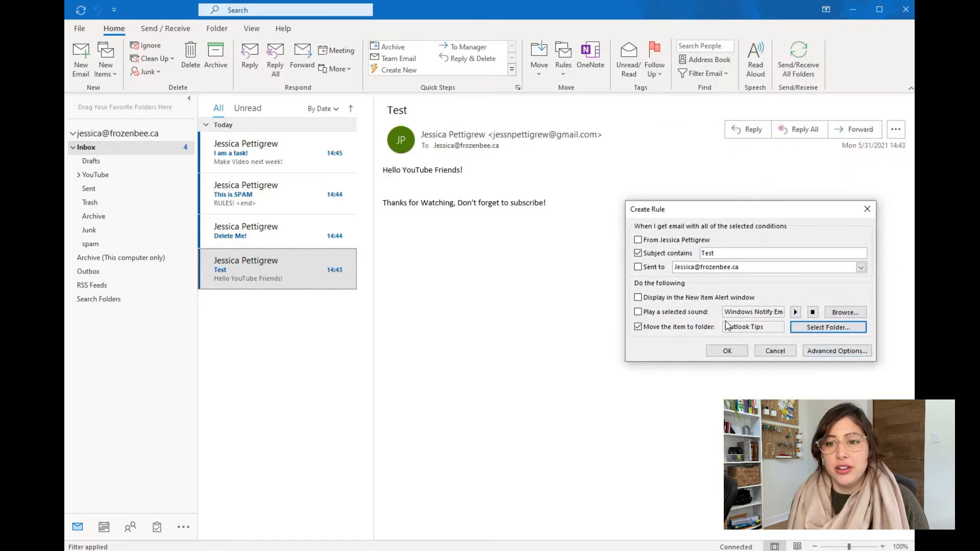
Save the Test rule and run it now on messages already in the Inbox
{"action": "left_click", "coordinate": [728, 255]}
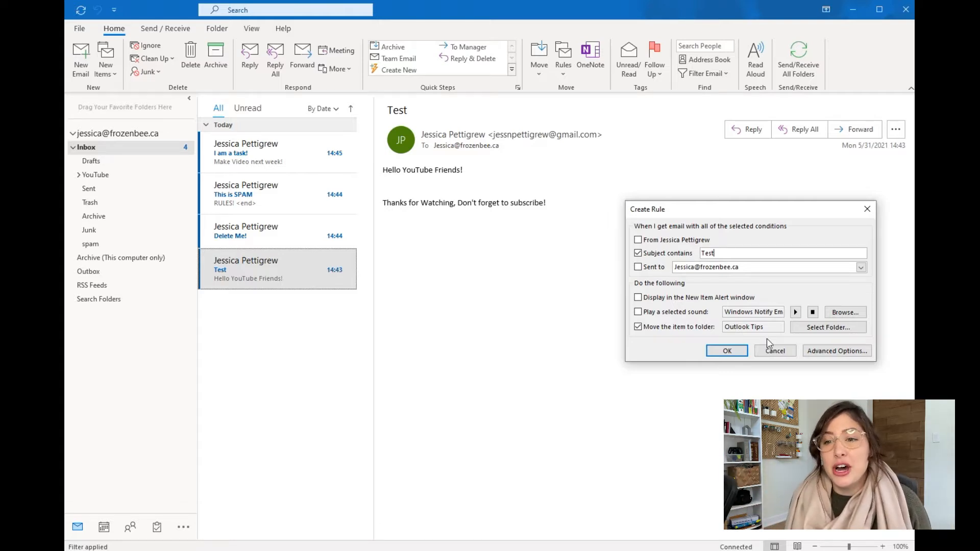
{"action": "left_click", "coordinate": [727, 351]}
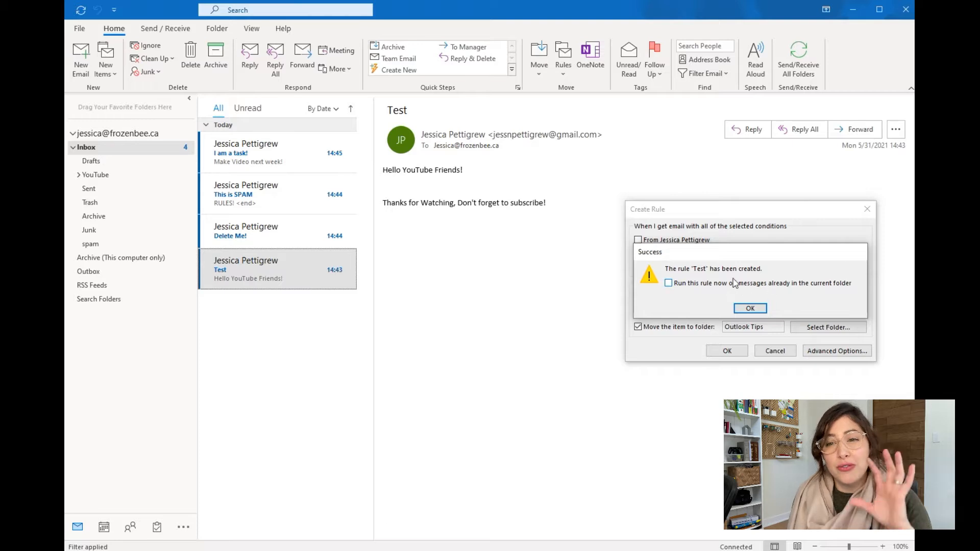
{"action": "left_click", "coordinate": [669, 283]}
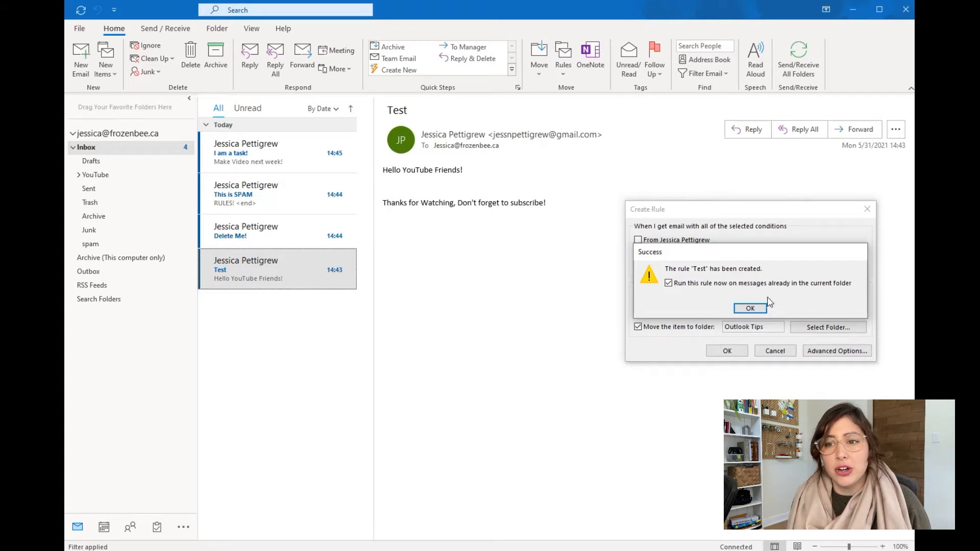
{"action": "left_click", "coordinate": [750, 309]}
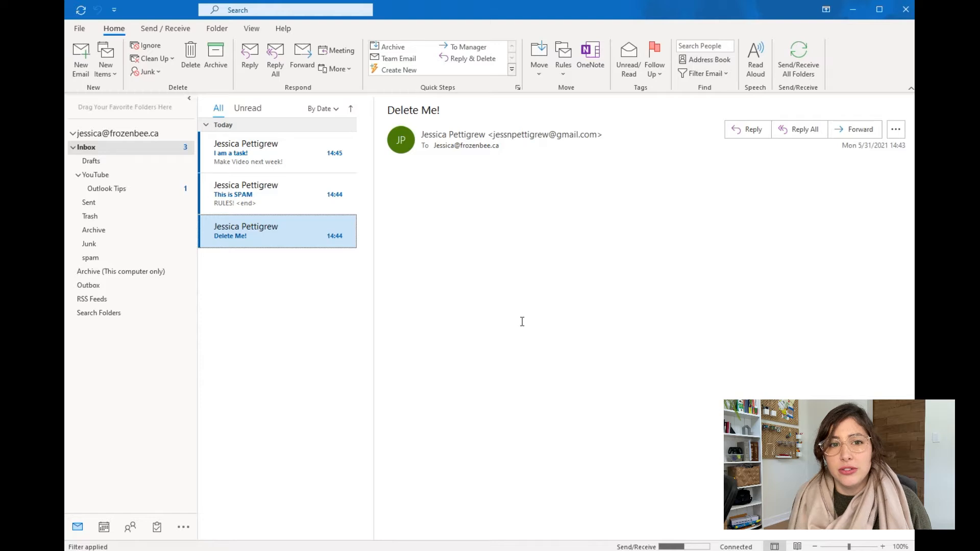
{"action": "left_click", "coordinate": [109, 190]}
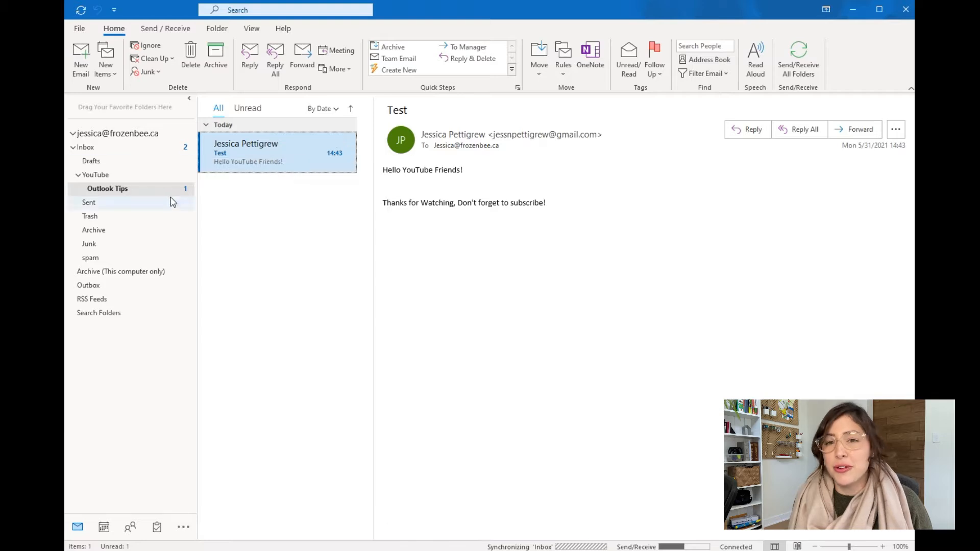
{"action": "left_click", "coordinate": [130, 148]}
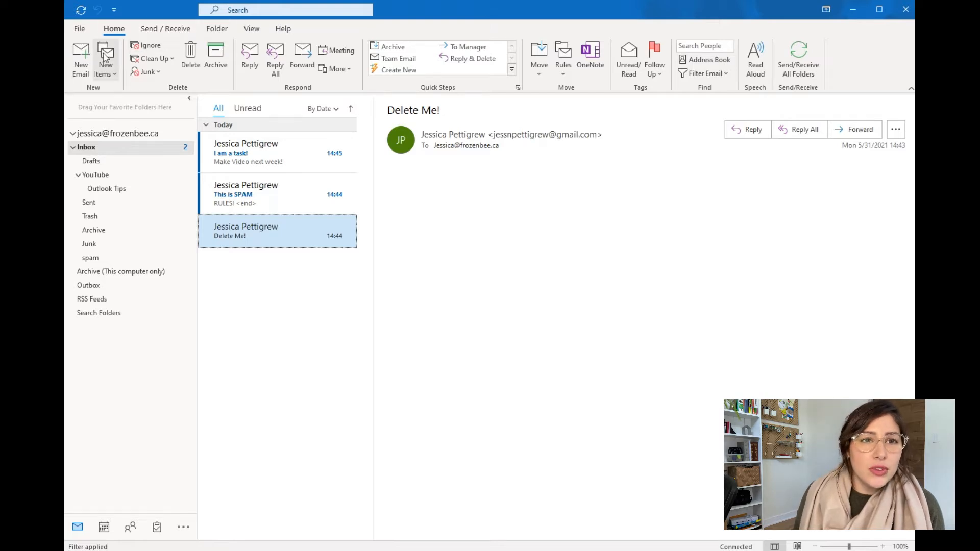
Start a new email with the subject 'Hello Its the morning! Happy Monday!'
{"action": "left_click", "coordinate": [82, 56]}
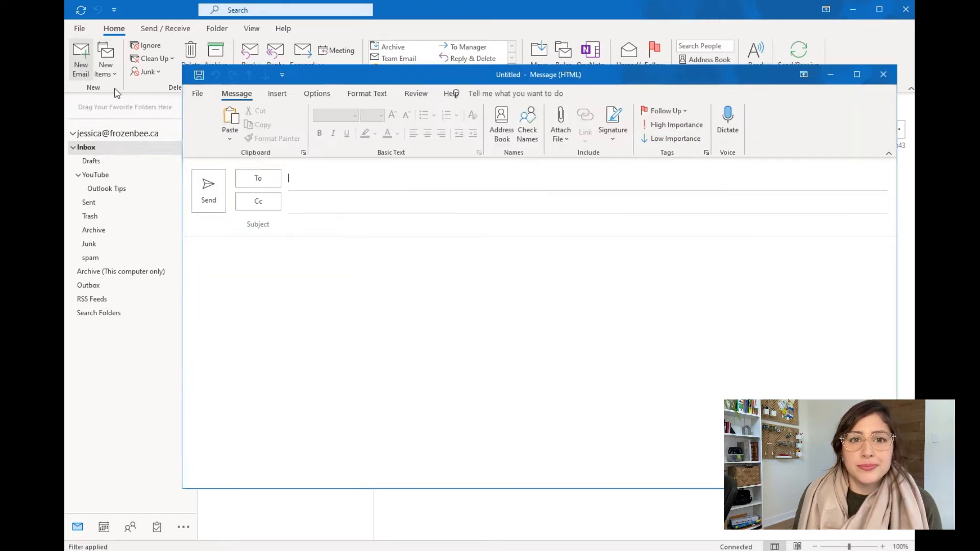
{"action": "left_click_drag", "start_coordinate": [345, 76], "coordinate": [334, 32]}
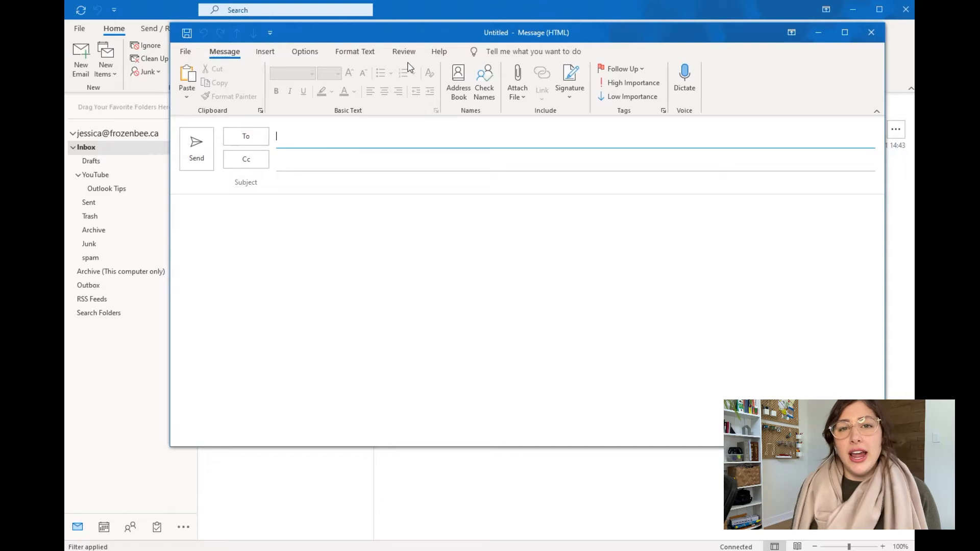
{"action": "left_click", "coordinate": [291, 187]}
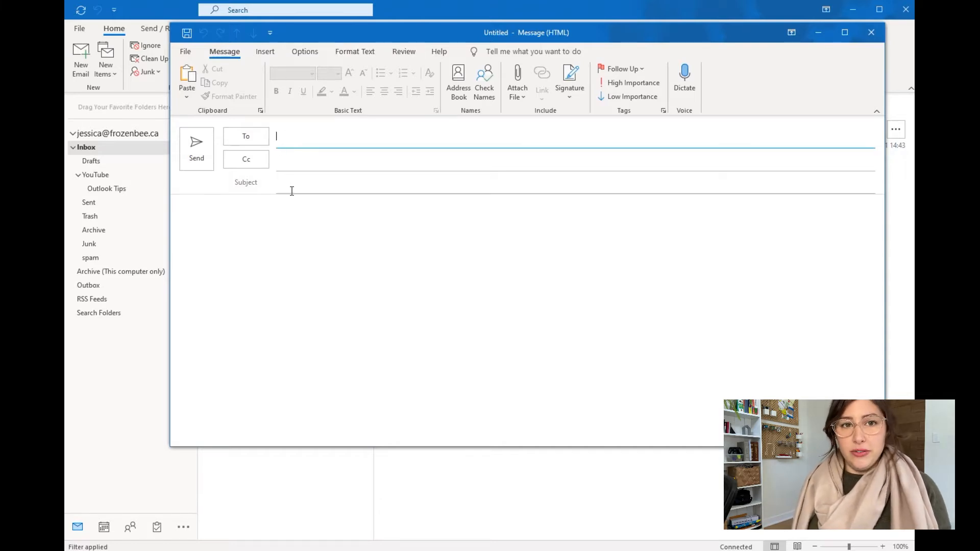
{"action": "type", "text": "fdsfdsfds"}
{"action": "left_click", "coordinate": [292, 207]}
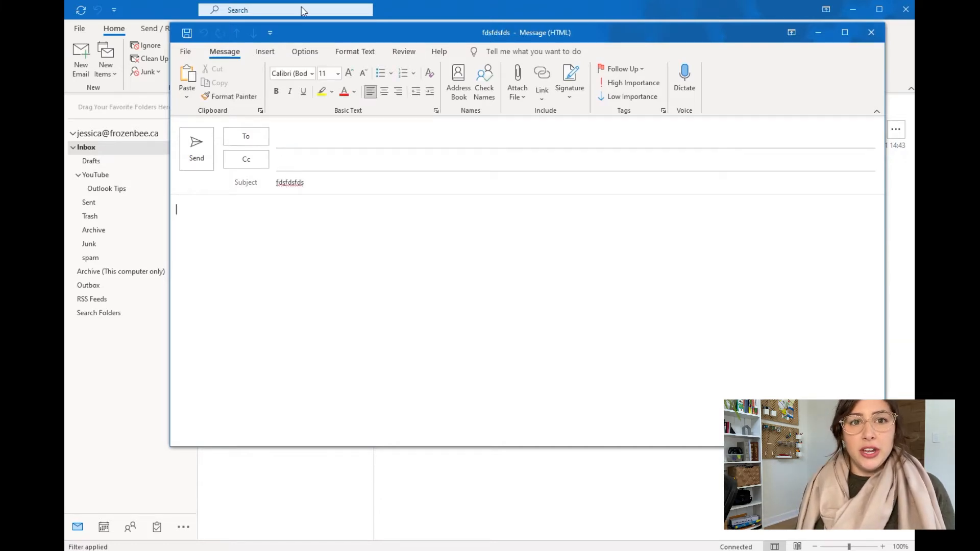
{"action": "left_click_drag", "start_coordinate": [315, 183], "coordinate": [210, 182]}
{"action": "type", "text": "Hello Its the morning"}
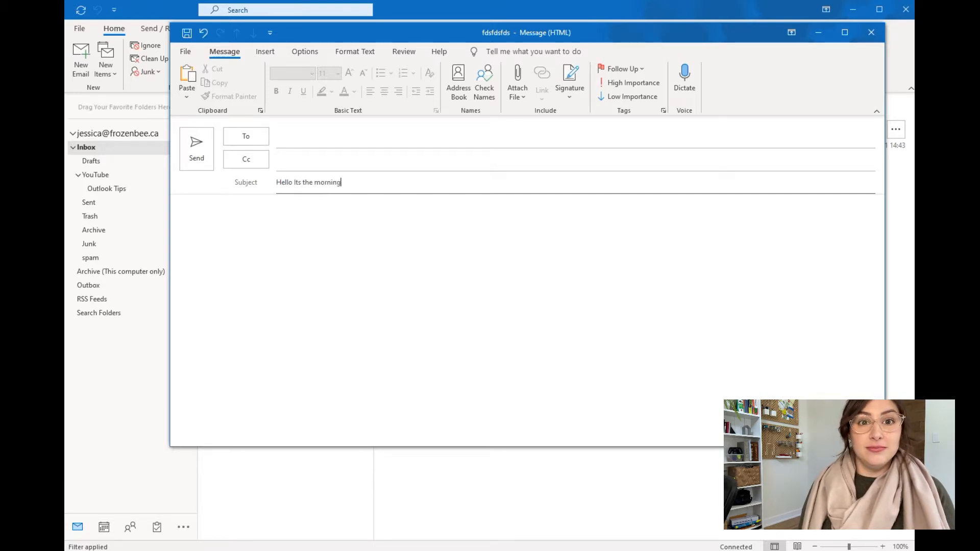
{"action": "type", "text": "ppy Monday!"}
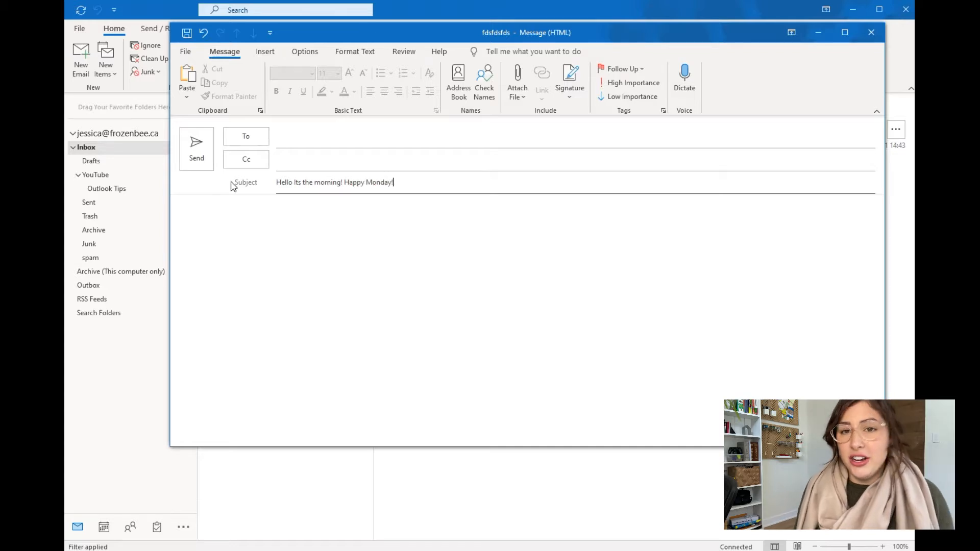
Show the message's Options ribbon with delivery and tracking settings
{"action": "left_click_drag", "start_coordinate": [328, 36], "coordinate": [322, 48]}
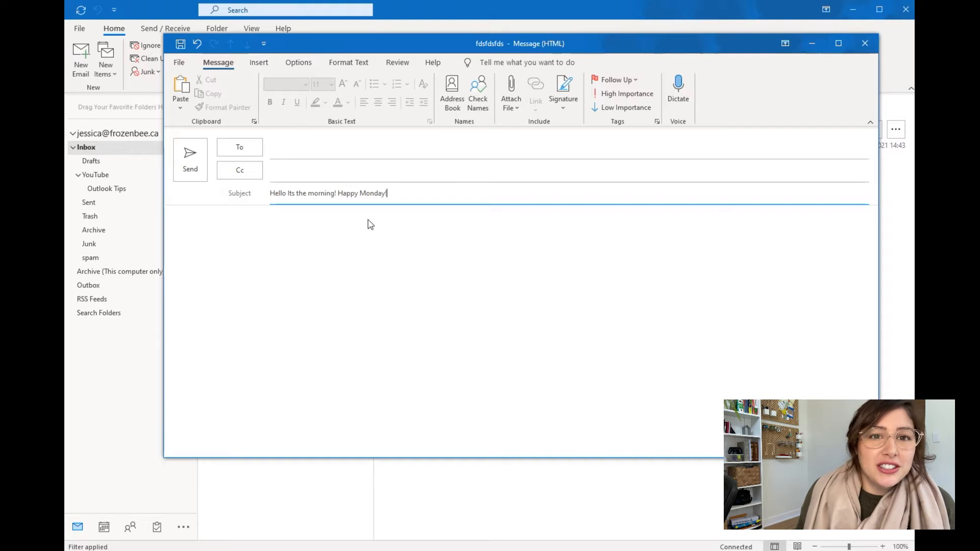
{"action": "left_click", "coordinate": [259, 64]}
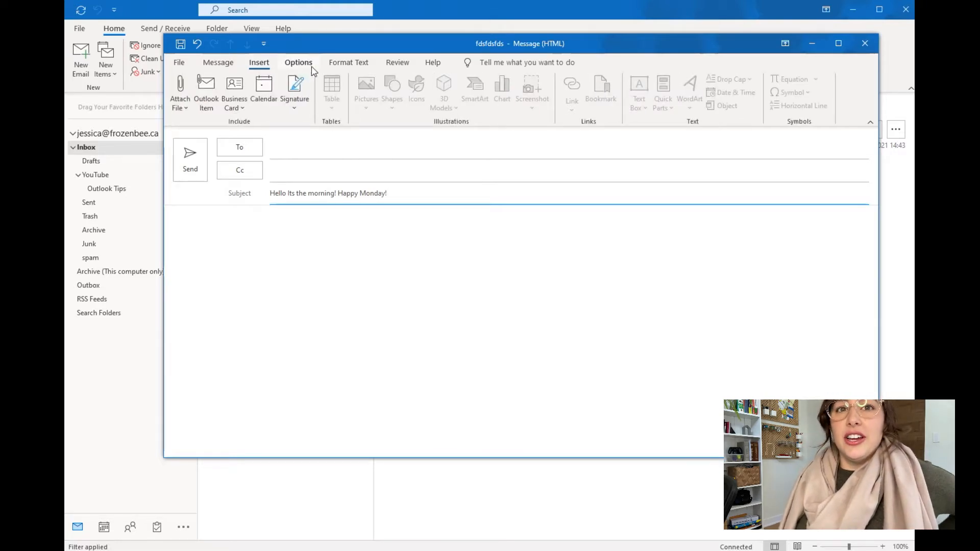
{"action": "left_click", "coordinate": [299, 63]}
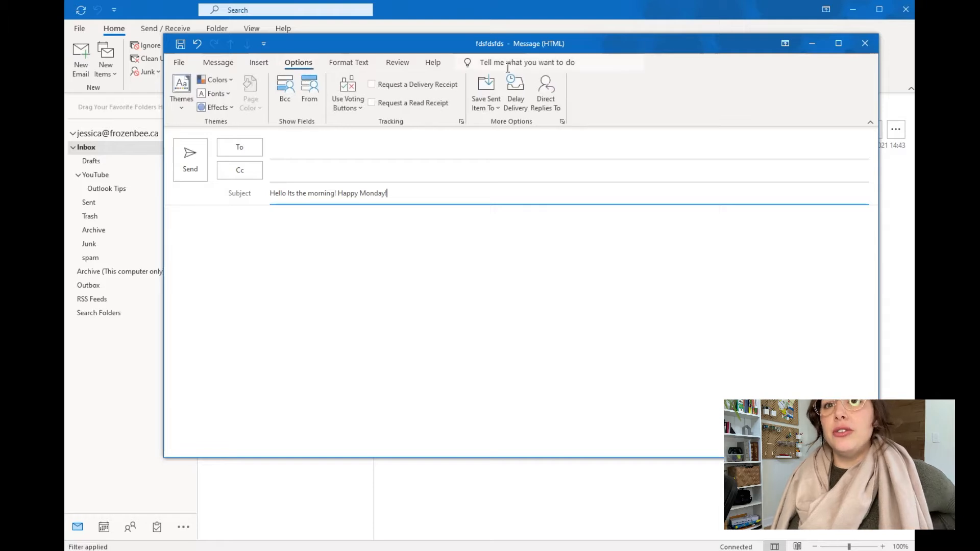
Delay the email's delivery until 6/1/2021 at 07:30
{"action": "left_click", "coordinate": [516, 97]}
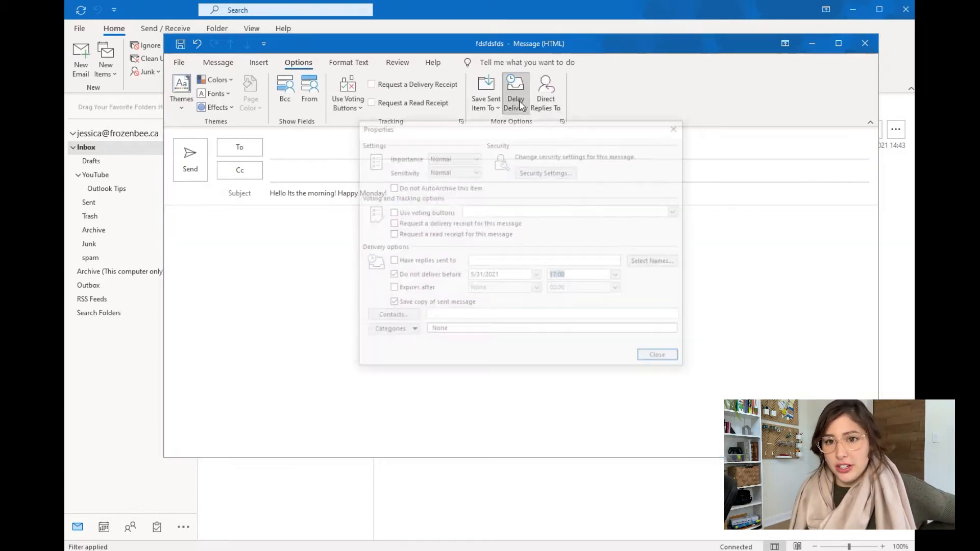
{"action": "left_click_drag", "start_coordinate": [652, 130], "coordinate": [868, 109]}
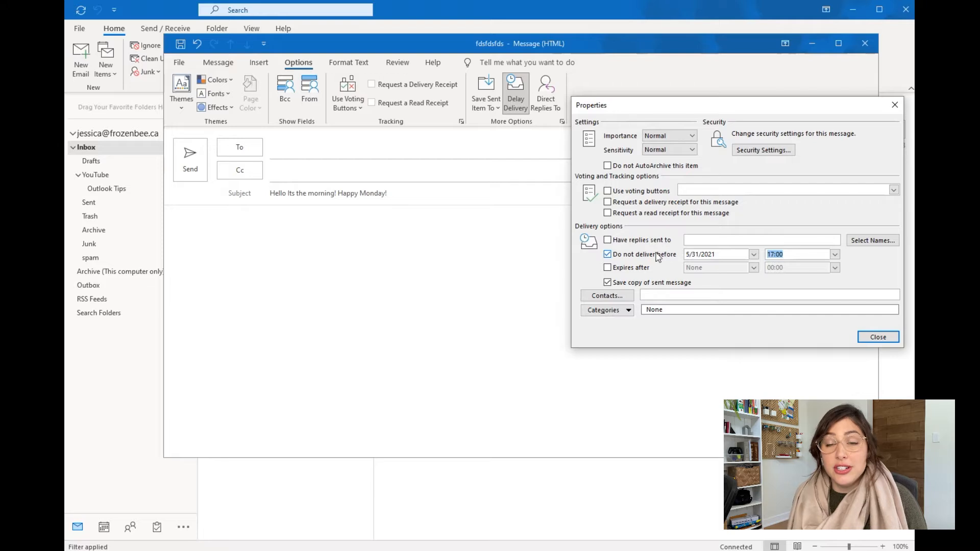
{"action": "left_click", "coordinate": [753, 255]}
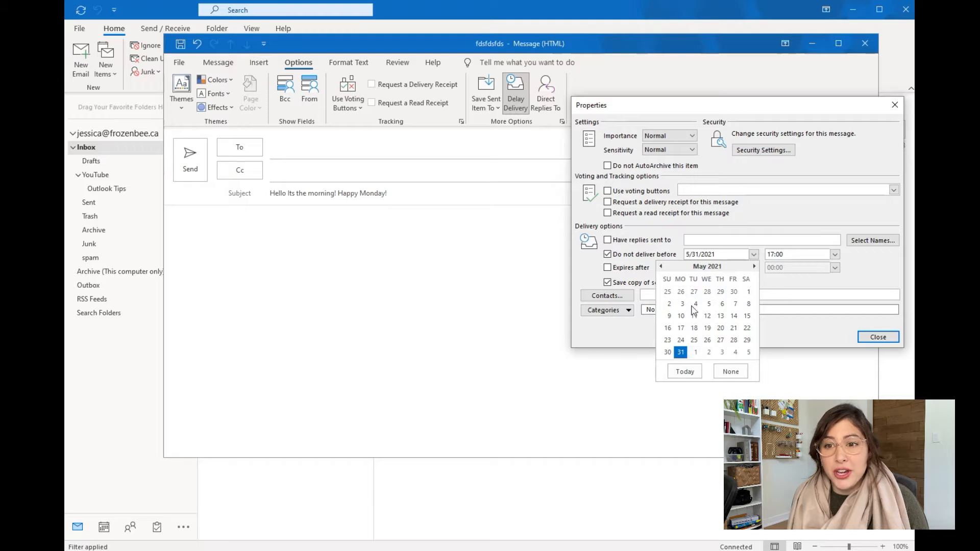
{"action": "left_click", "coordinate": [697, 352]}
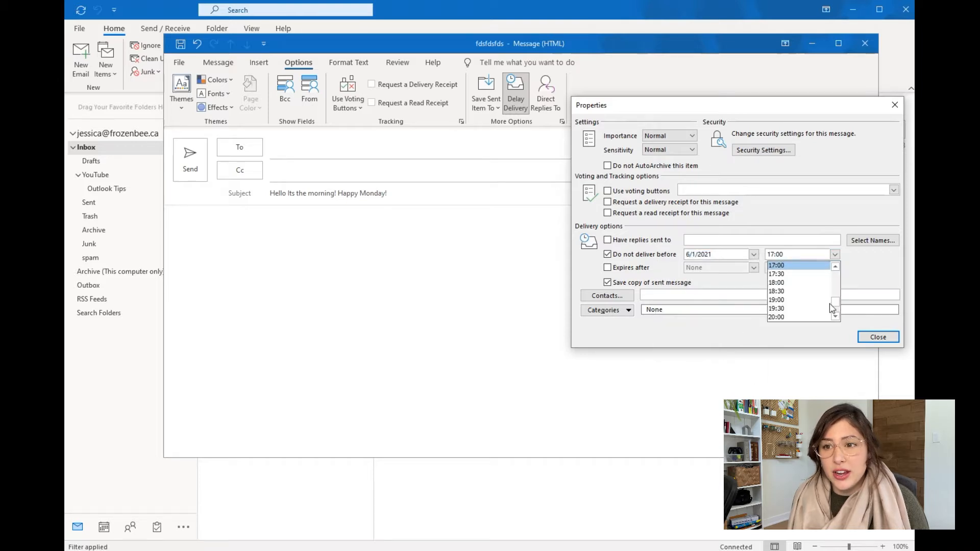
{"action": "mouse_move", "coordinate": [834, 307]}
{"action": "left_mouse_down"}
{"action": "mouse_move", "coordinate": [834, 285]}
{"action": "mouse_move", "coordinate": [844, 292]}
{"action": "left_mouse_up"}
{"action": "left_click", "coordinate": [812, 301]}
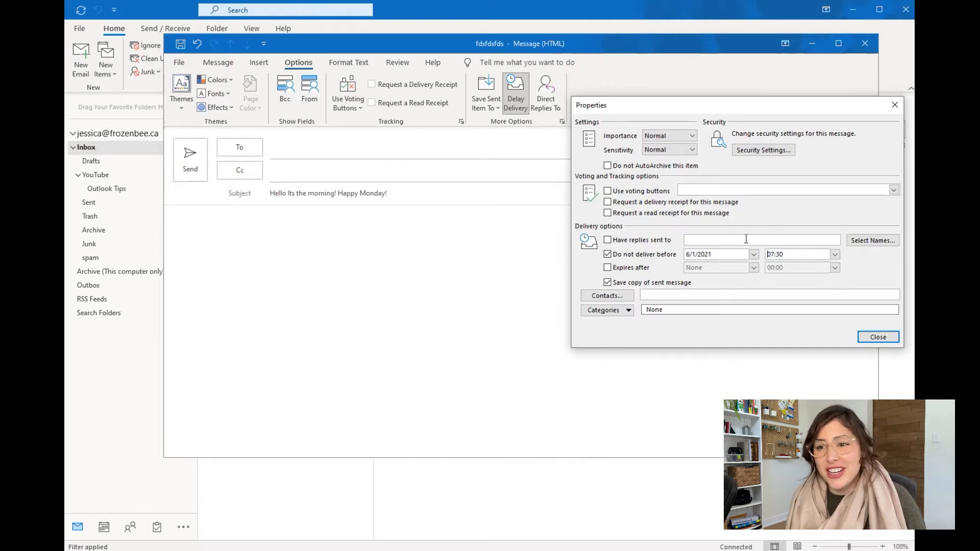
{"action": "left_click", "coordinate": [886, 338]}
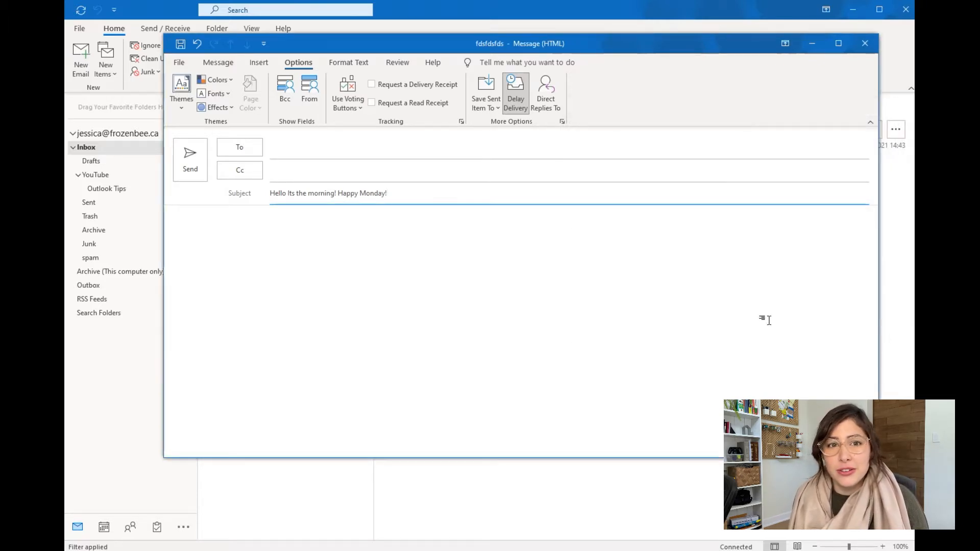
Address the email to the recipient's e-mail, send it, and confirm it waits in the Outbox
{"action": "left_click", "coordinate": [293, 154]}
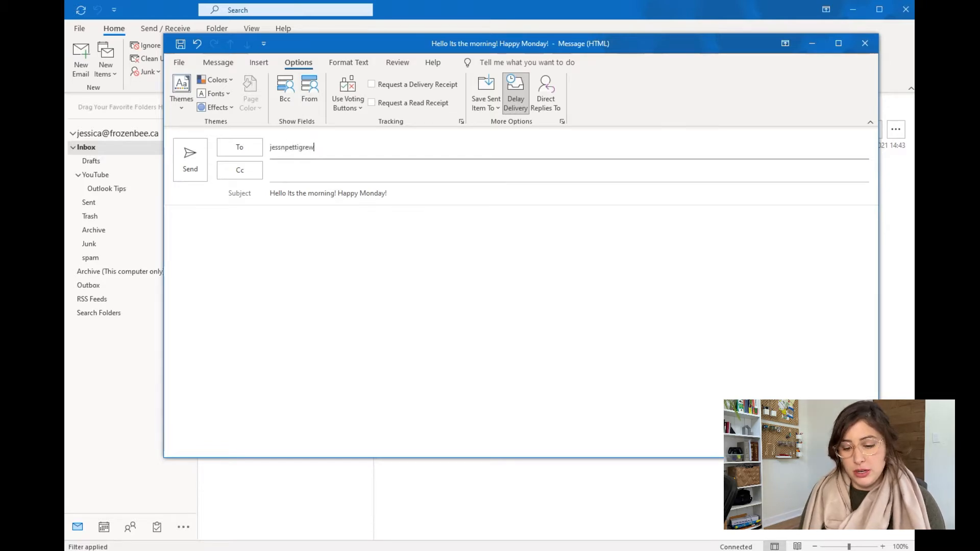
{"action": "key", "text": "Return"}
{"action": "left_click", "coordinate": [179, 160]}
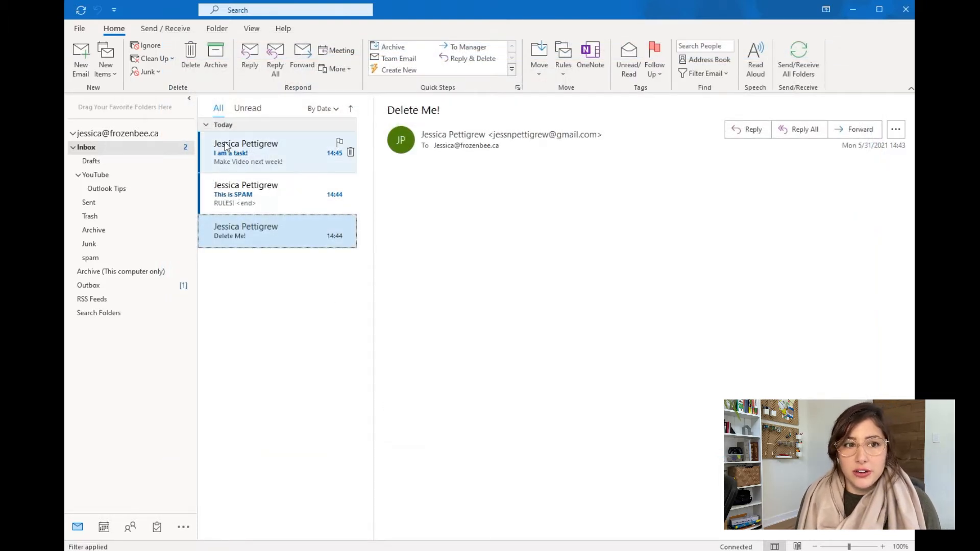
{"action": "left_click", "coordinate": [115, 285]}
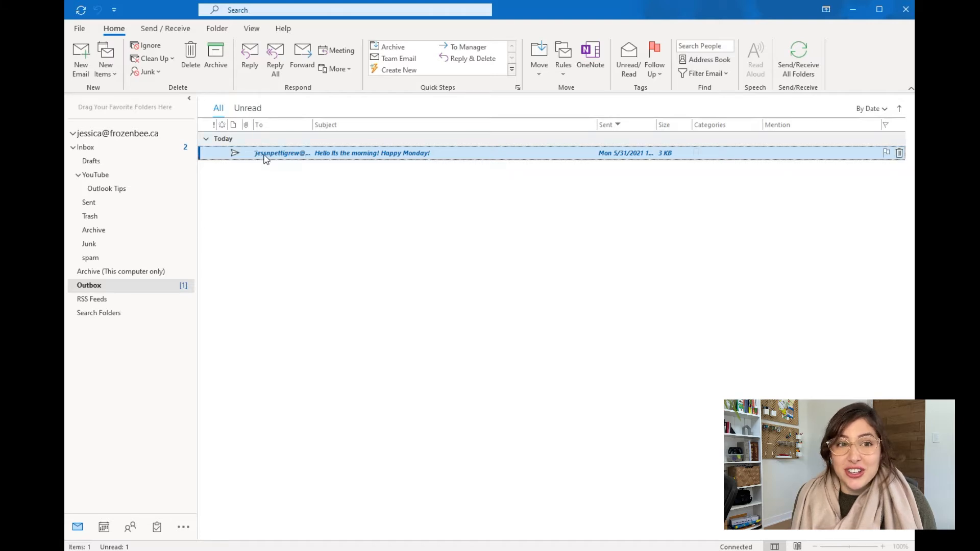
{"action": "left_click", "coordinate": [86, 149]}
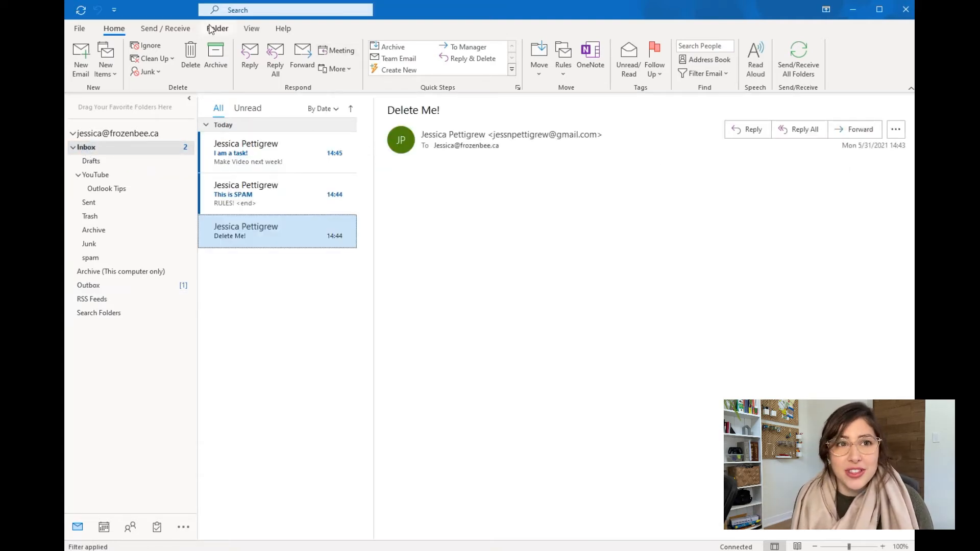
Open Outlook Options from File, review the Mail page, then show the Calendar settings
{"action": "left_click", "coordinate": [80, 29]}
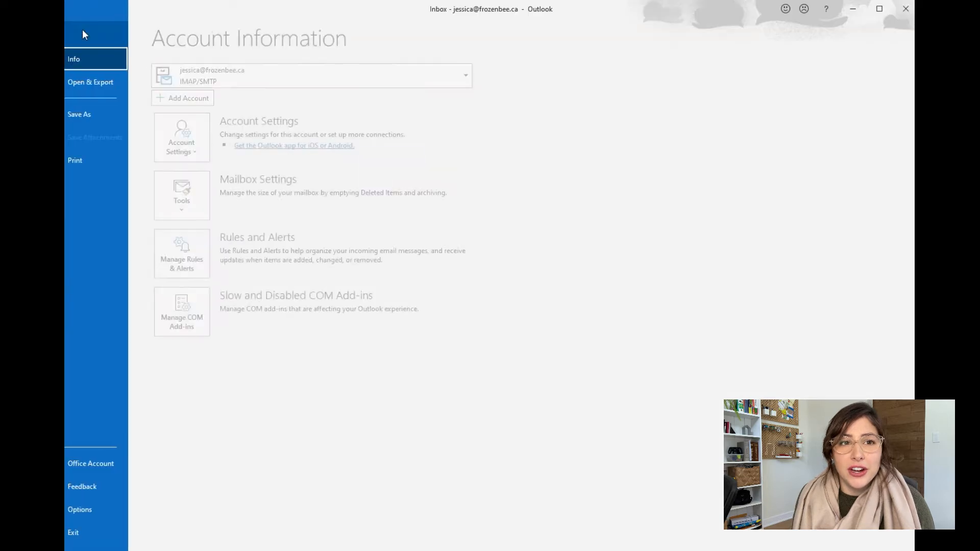
{"action": "left_click", "coordinate": [115, 505]}
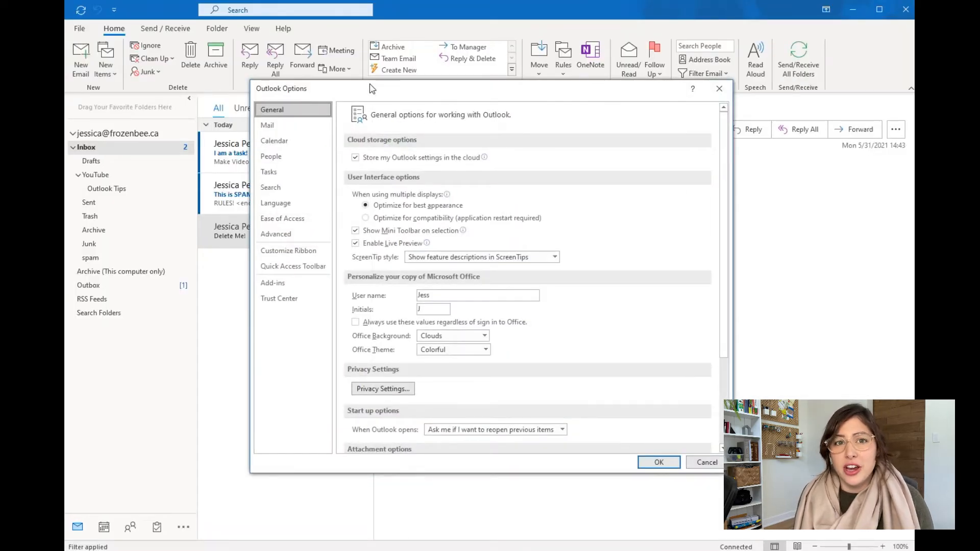
{"action": "left_click_drag", "start_coordinate": [288, 92], "coordinate": [355, 25]}
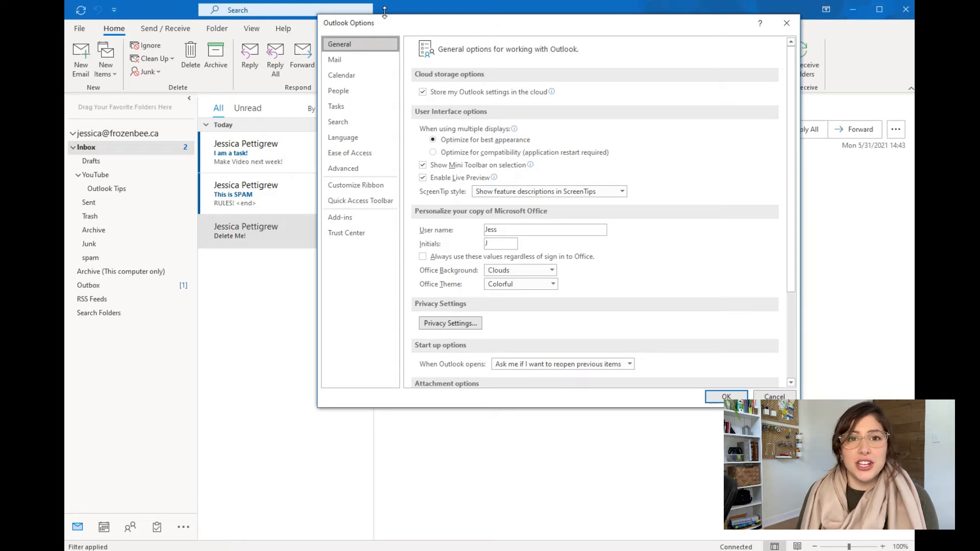
{"action": "left_click", "coordinate": [361, 60]}
{"action": "left_click_drag", "start_coordinate": [685, 23], "coordinate": [771, 139]}
{"action": "scroll", "coordinate": [595, 414], "scroll_direction": "down", "scroll_amount": 5}
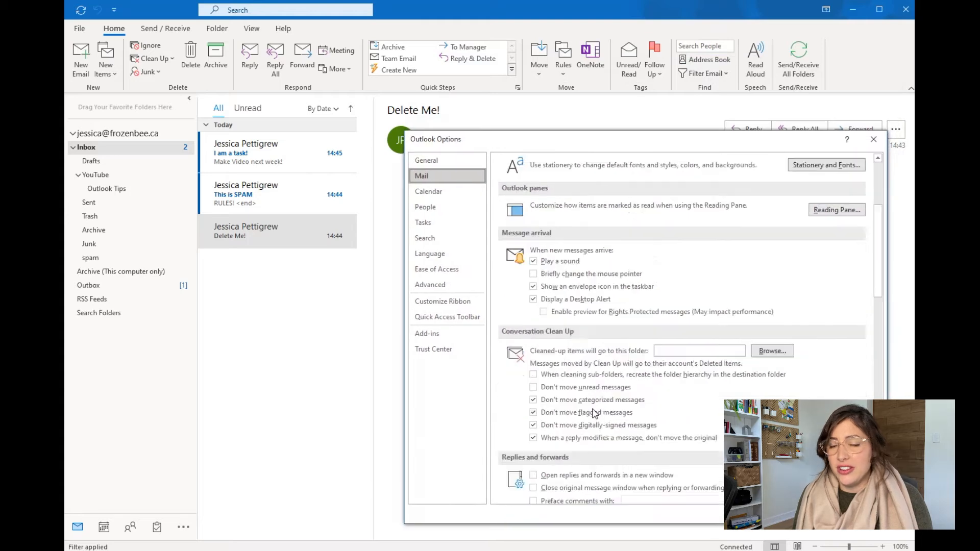
{"action": "scroll", "coordinate": [594, 413], "scroll_direction": "down", "scroll_amount": 6}
{"action": "scroll", "coordinate": [596, 412], "scroll_direction": "up", "scroll_amount": 3}
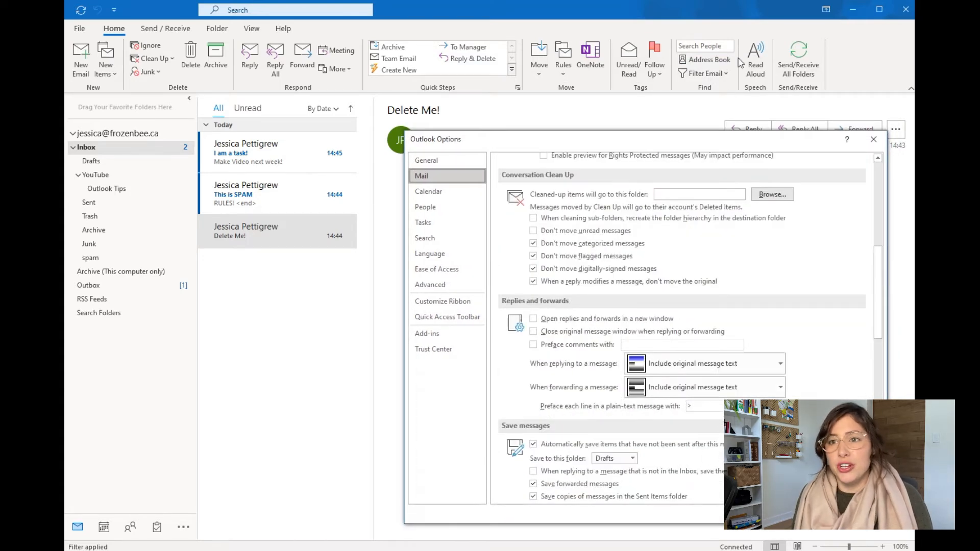
{"action": "left_click_drag", "start_coordinate": [720, 139], "coordinate": [739, 38]}
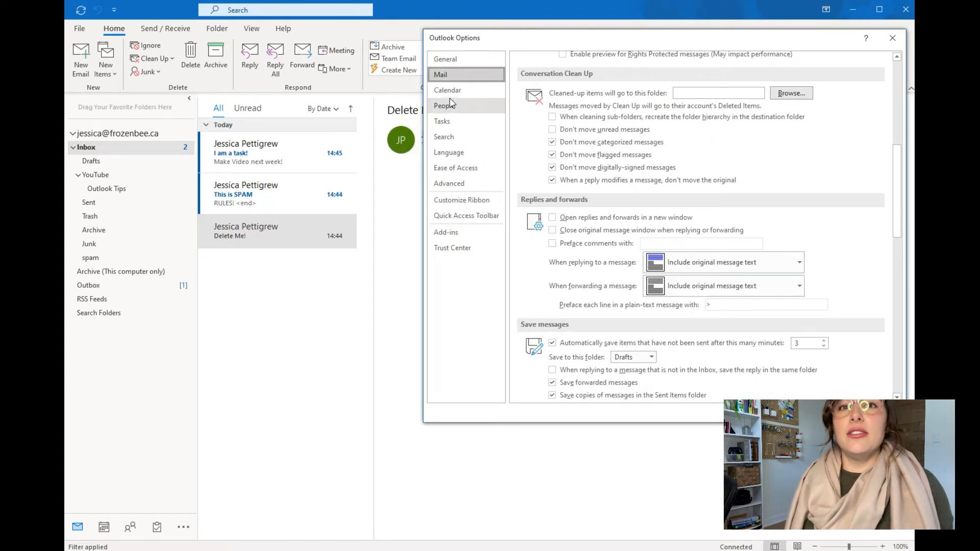
{"action": "left_click", "coordinate": [448, 90]}
{"action": "left_click_drag", "start_coordinate": [761, 33], "coordinate": [749, 102]}
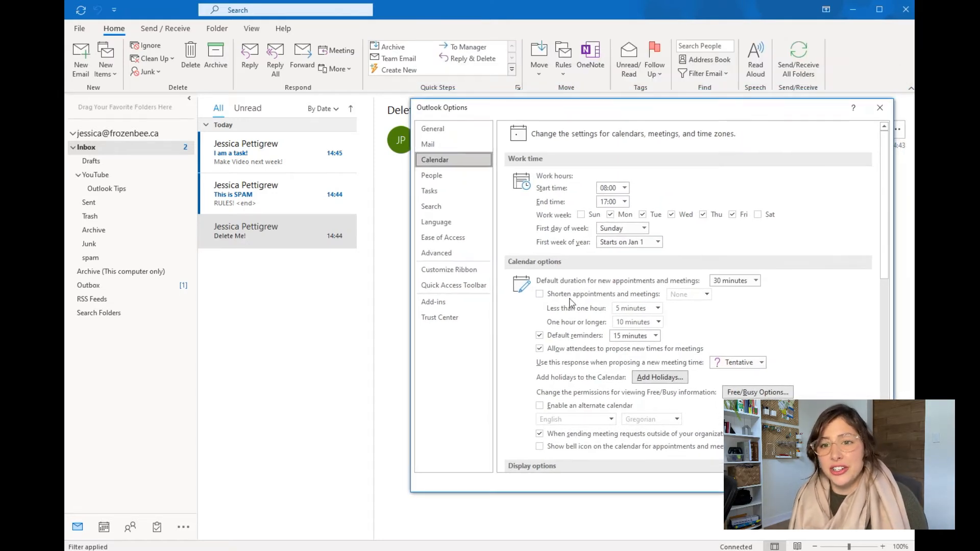
End meetings early: 5 minutes for under an hour, 15 minutes for an hour or longer
{"action": "left_click", "coordinate": [540, 295]}
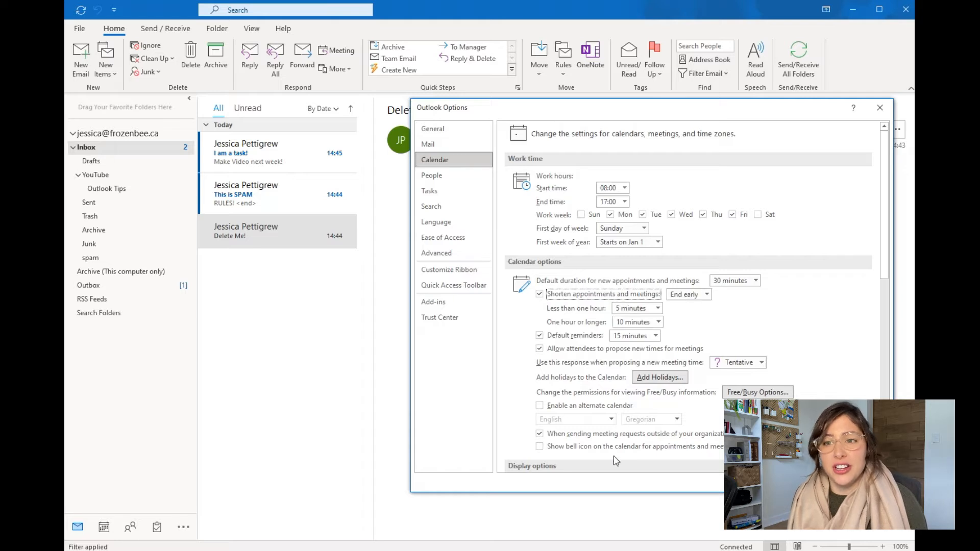
{"action": "left_click", "coordinate": [707, 294]}
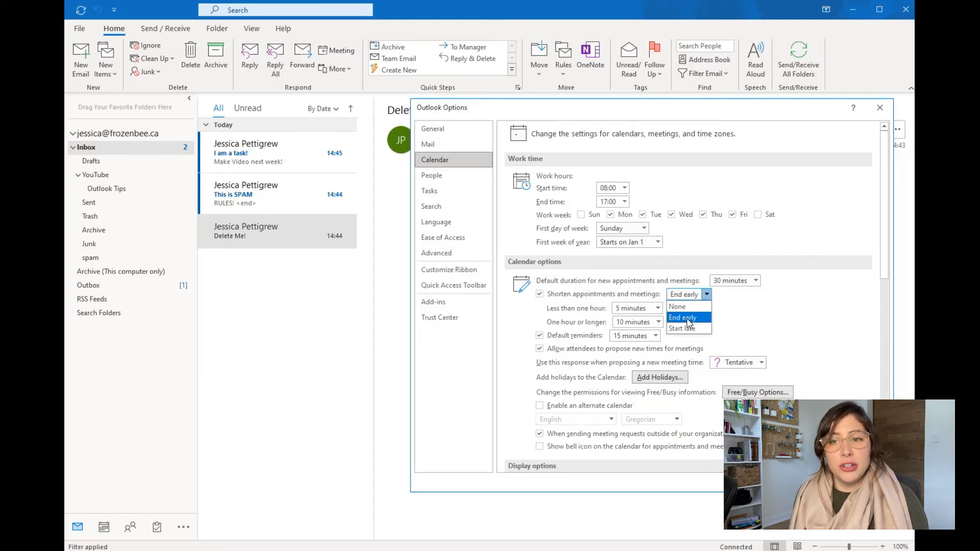
{"action": "left_click", "coordinate": [559, 312]}
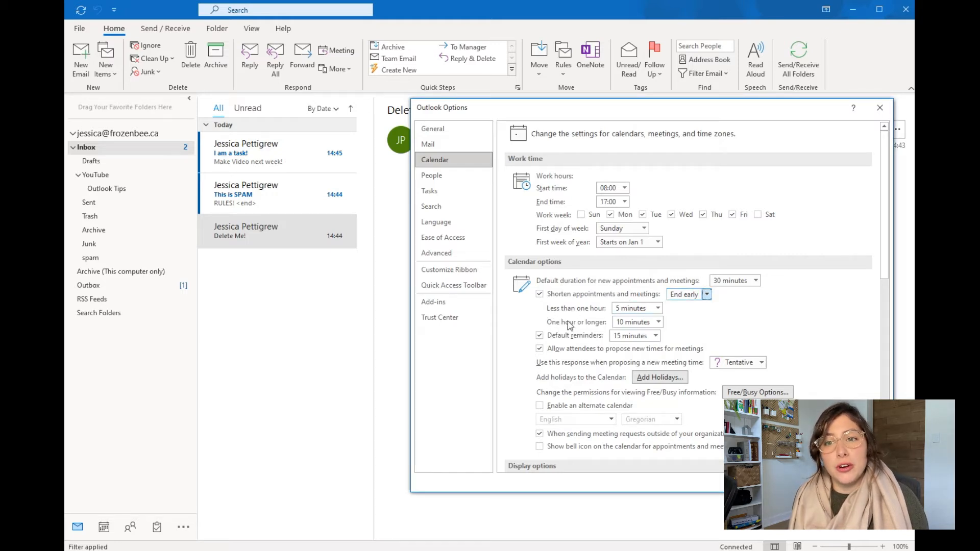
{"action": "left_click", "coordinate": [628, 322]}
{"action": "left_click", "coordinate": [655, 343]}
{"action": "left_click", "coordinate": [658, 322]}
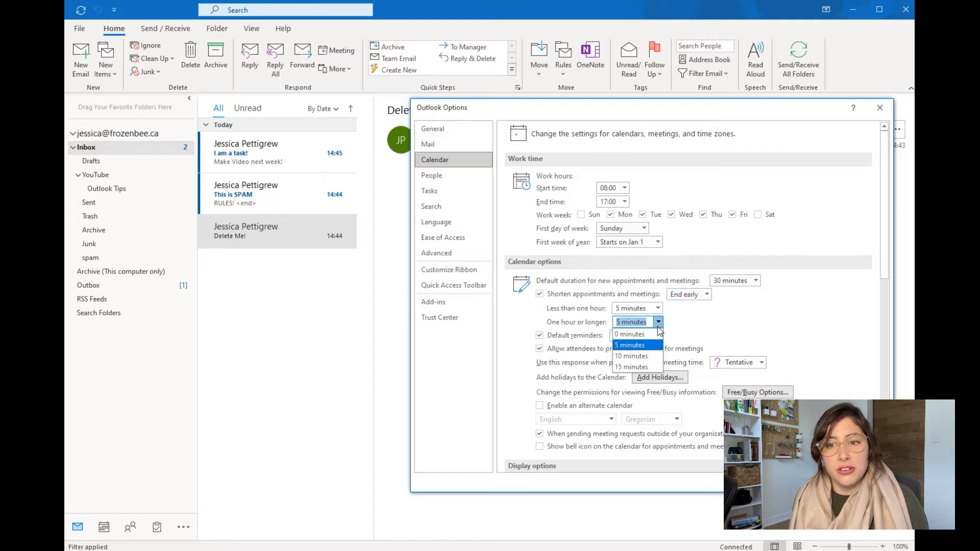
{"action": "left_click", "coordinate": [644, 350]}
{"action": "left_click", "coordinate": [659, 322]}
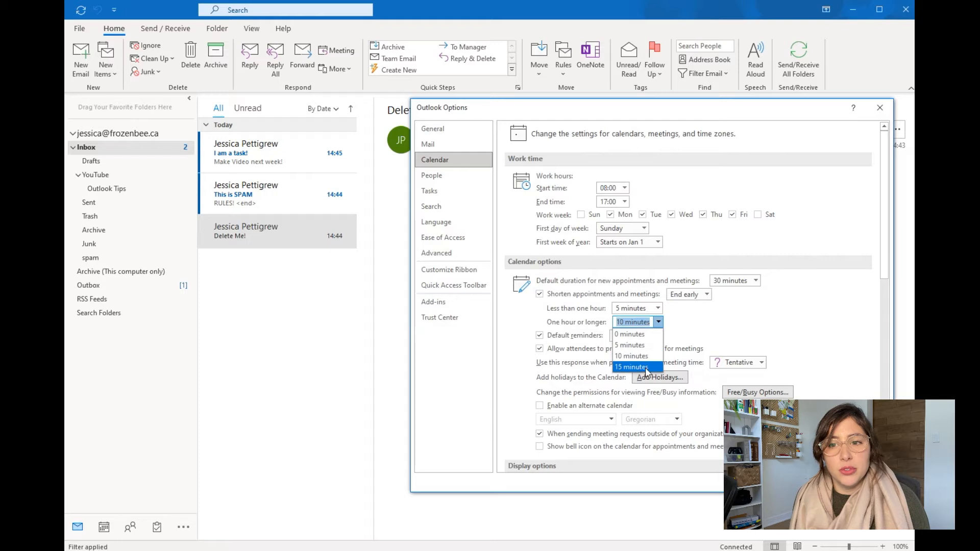
{"action": "left_click", "coordinate": [642, 368]}
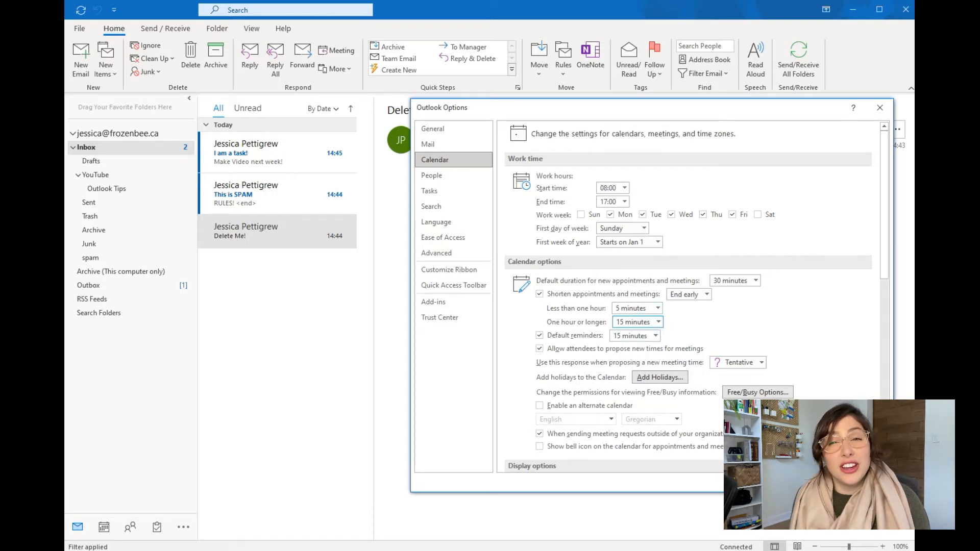
{"action": "left_click", "coordinate": [818, 483]}
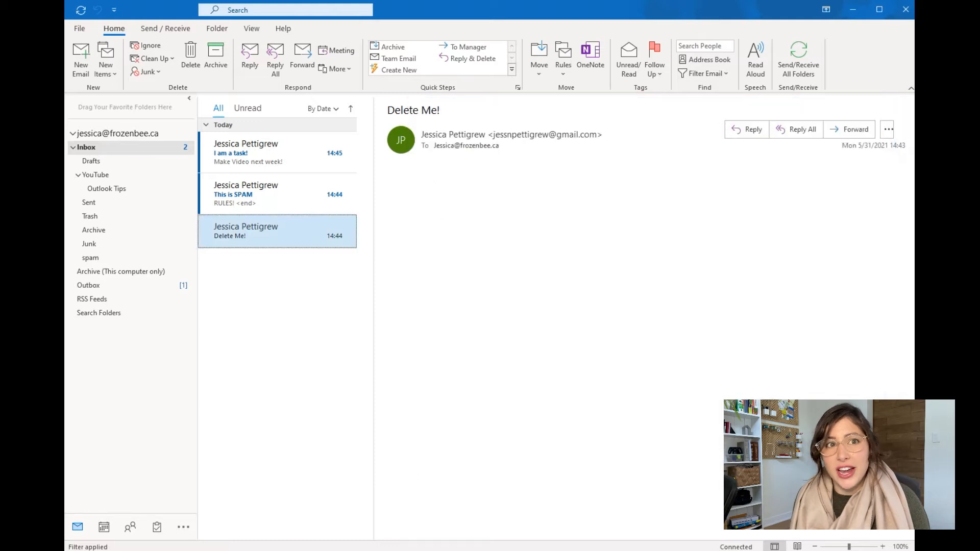
Create a new calendar appointment starting at 04:30, leaving the end time at 04:55
{"action": "left_click", "coordinate": [107, 531]}
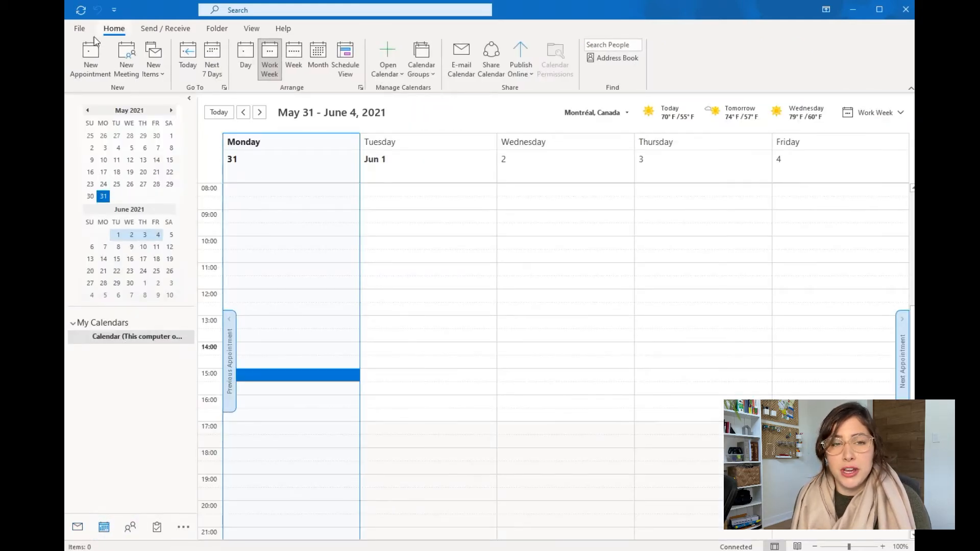
{"action": "left_click", "coordinate": [90, 63]}
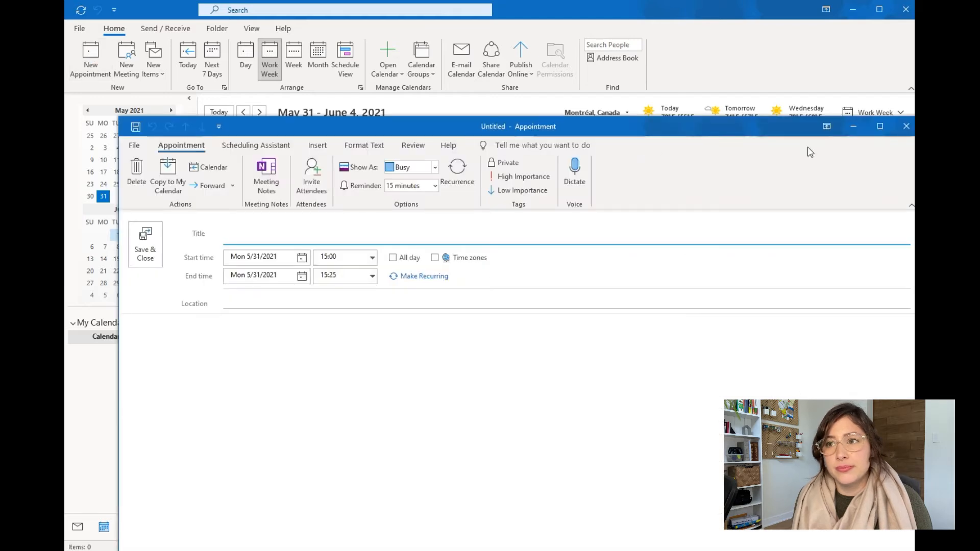
{"action": "left_click_drag", "start_coordinate": [796, 126], "coordinate": [762, 46]}
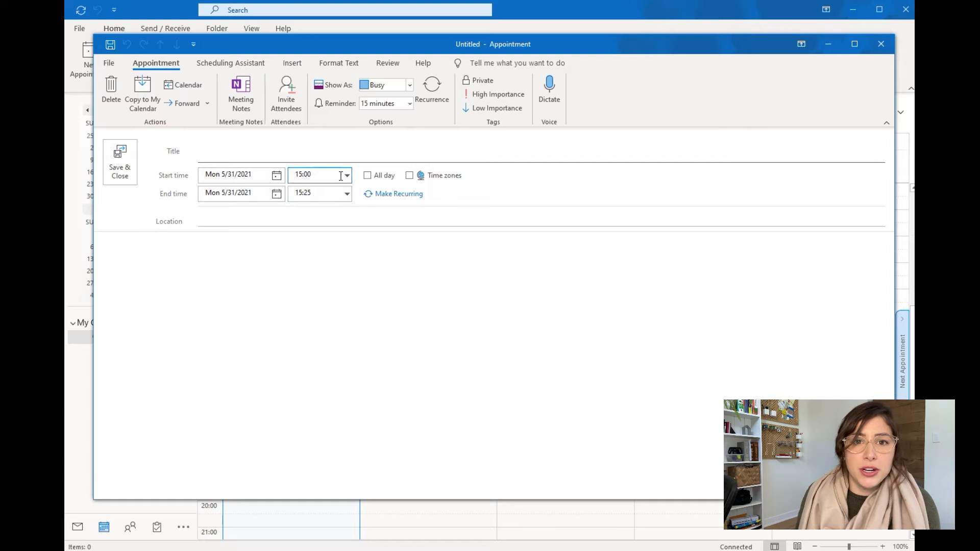
{"action": "left_click", "coordinate": [347, 175]}
{"action": "left_click", "coordinate": [311, 228]}
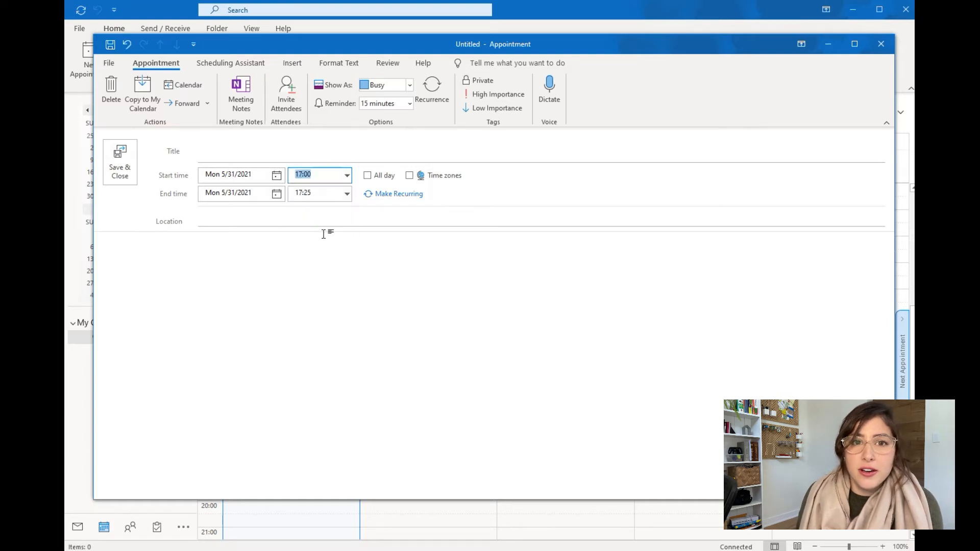
{"action": "left_click", "coordinate": [347, 175]}
{"action": "scroll", "coordinate": [321, 225], "scroll_direction": "up", "scroll_amount": 9}
{"action": "left_click", "coordinate": [325, 223]}
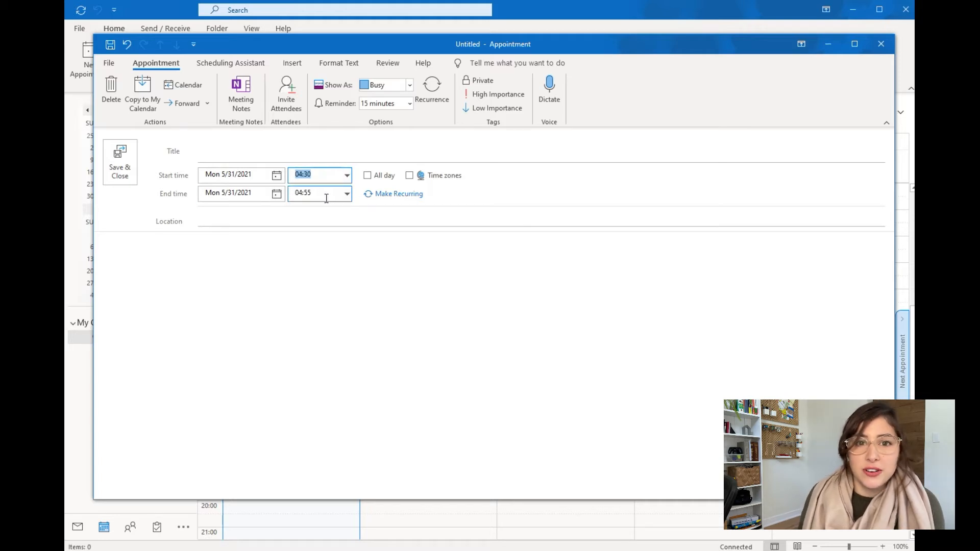
{"action": "left_click", "coordinate": [347, 194]}
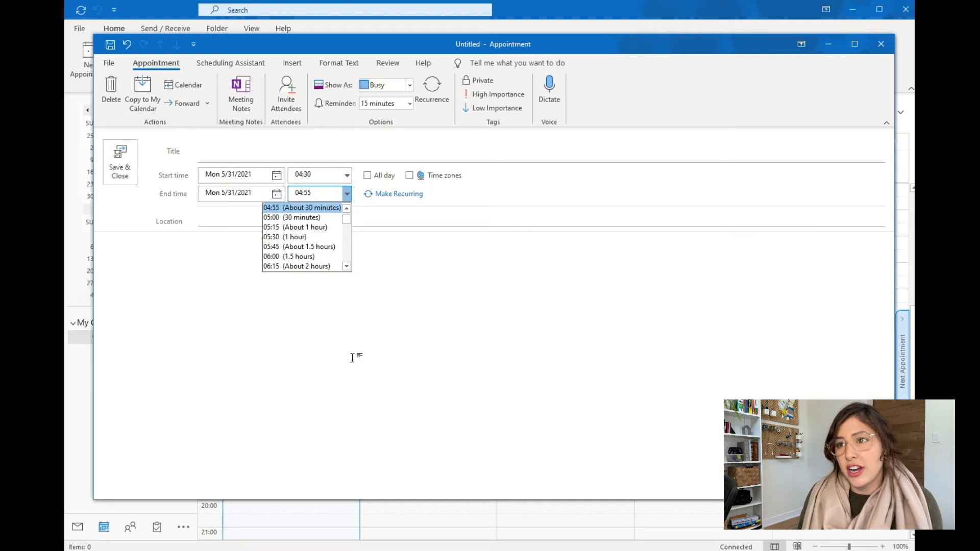
{"action": "left_click", "coordinate": [361, 355]}
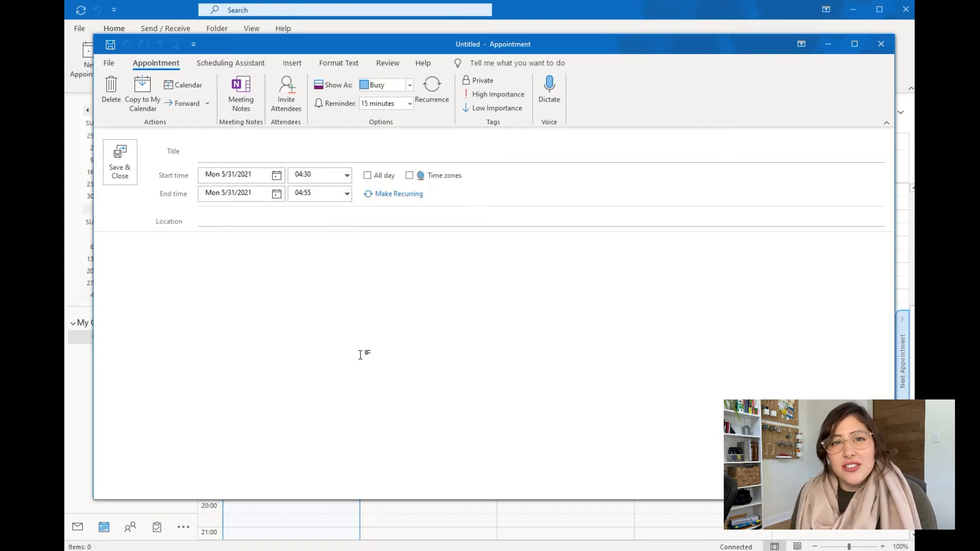
Close the appointment without saving and return to the mail Inbox
{"action": "left_click", "coordinate": [891, 46]}
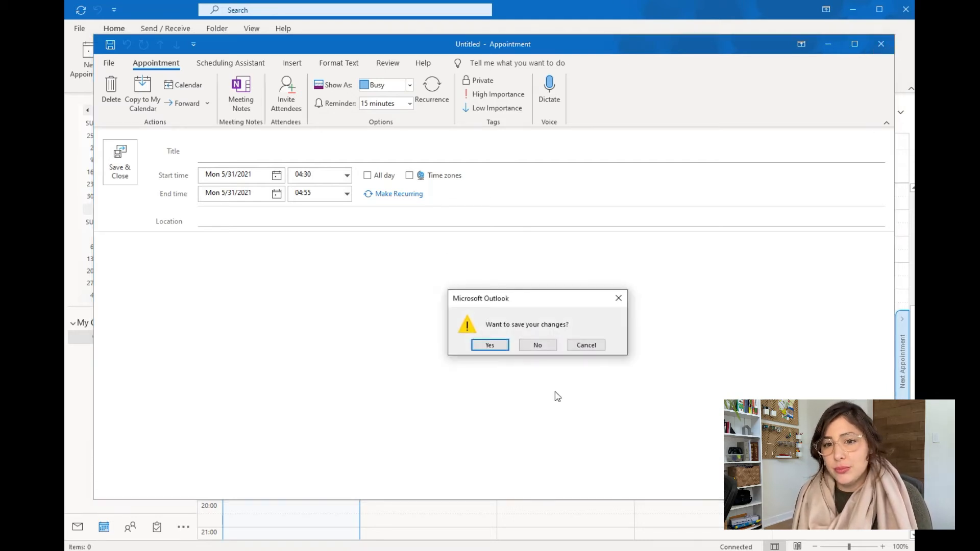
{"action": "left_click", "coordinate": [537, 344]}
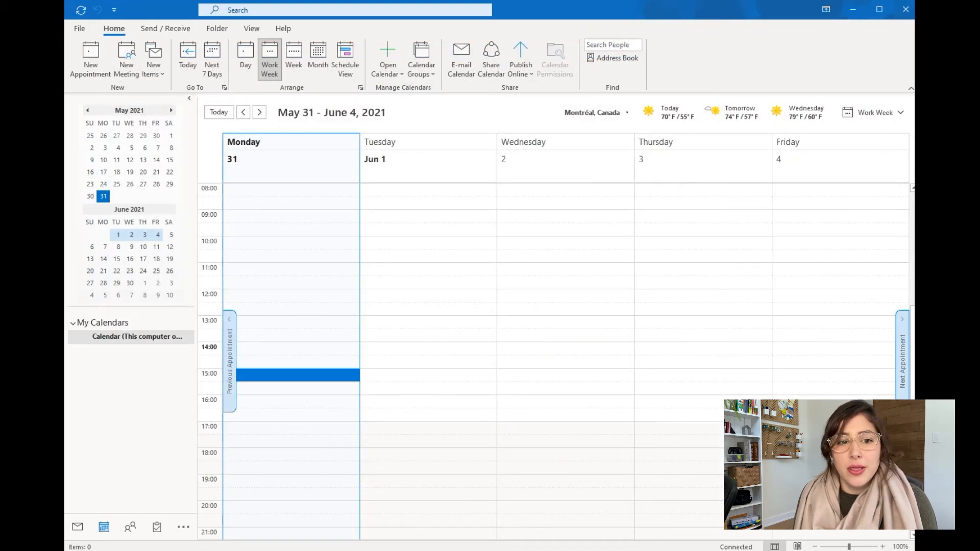
{"action": "left_click", "coordinate": [77, 527]}
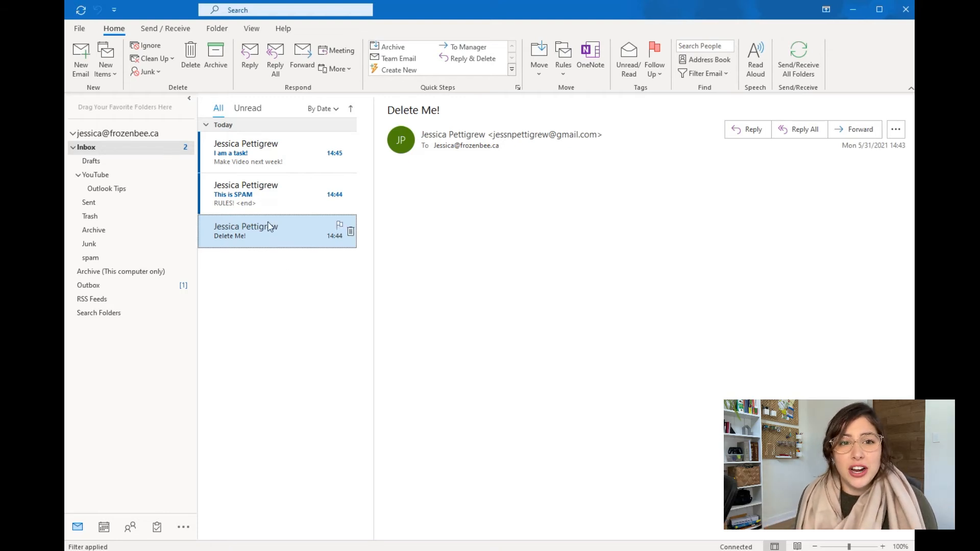
Delete the 'This is SPAM' message, permanently empty the Trash folder, and reopen the Inbox
{"action": "left_click", "coordinate": [257, 202]}
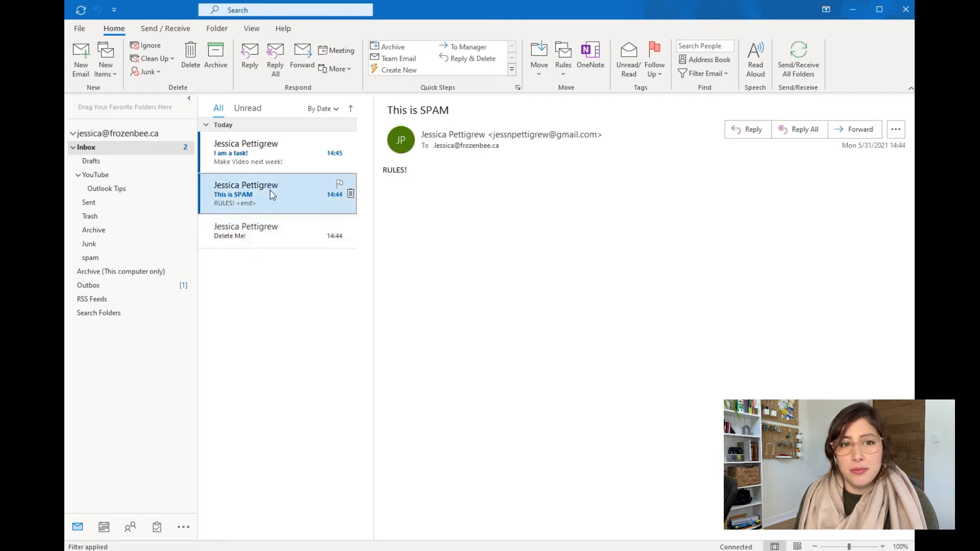
{"action": "key", "text": "Delete"}
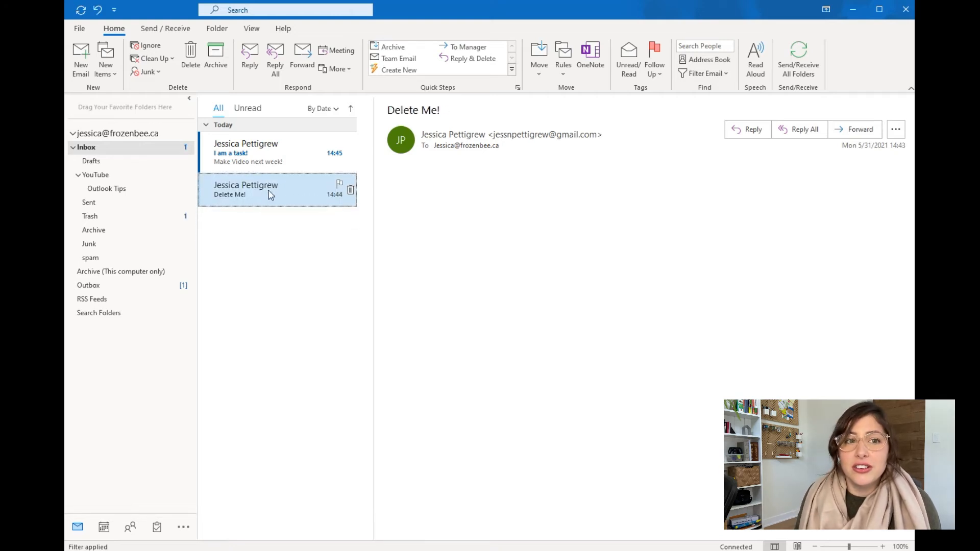
{"action": "left_click", "coordinate": [123, 216]}
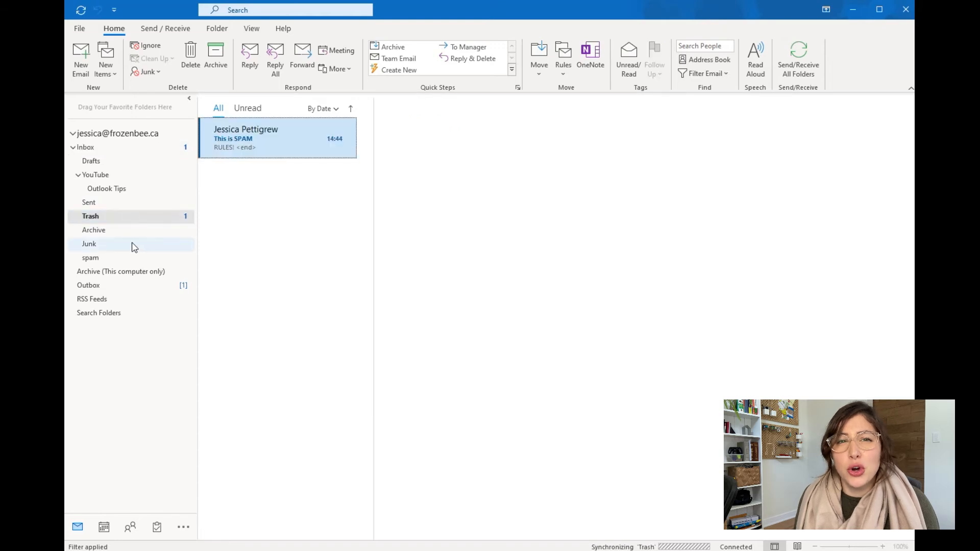
{"action": "right_click", "coordinate": [109, 217]}
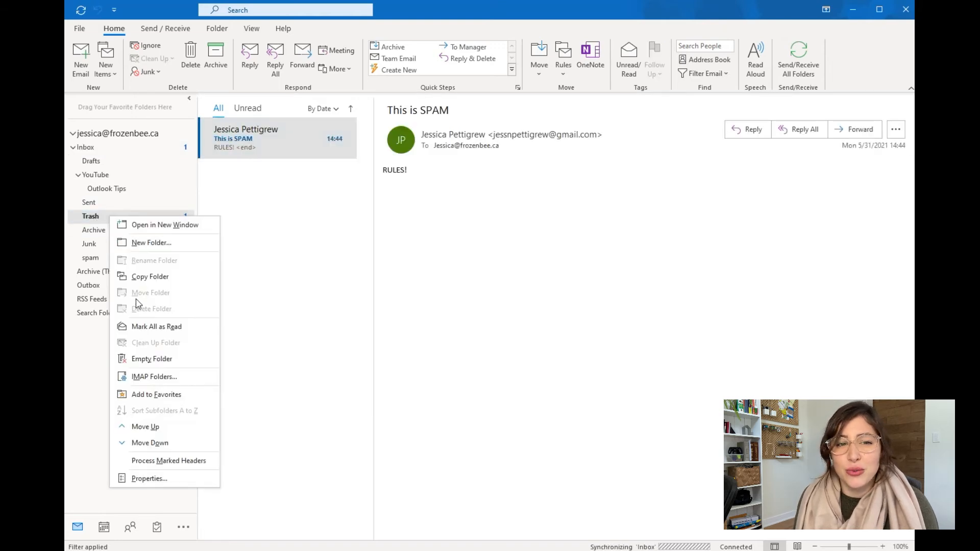
{"action": "left_click", "coordinate": [157, 359]}
{"action": "left_click", "coordinate": [498, 346]}
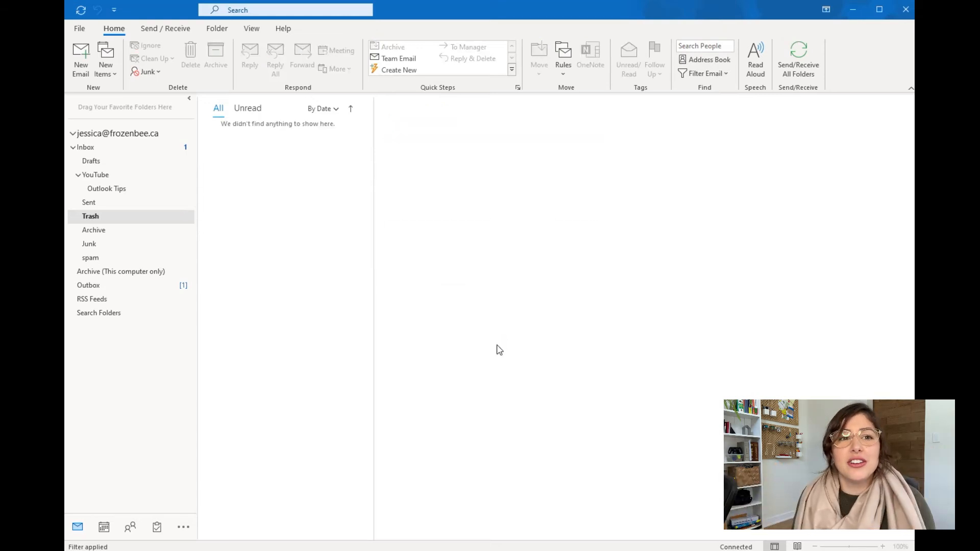
{"action": "left_click", "coordinate": [184, 148]}
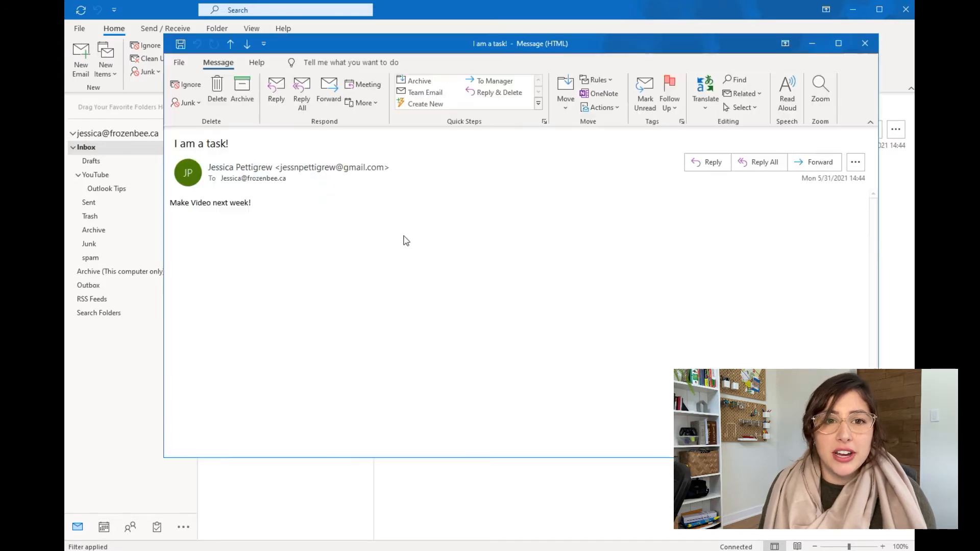
{"action": "left_click_drag", "start_coordinate": [176, 204], "coordinate": [288, 253]}
{"action": "left_click", "coordinate": [287, 253]}
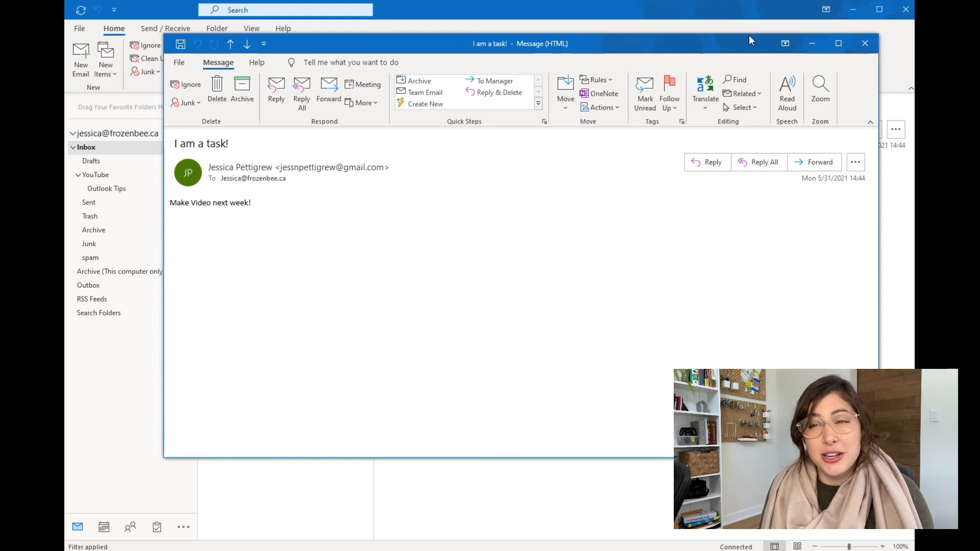
Close the 'I am a task!' message and drag it from the Inbox into the YouTube folder
{"action": "left_click", "coordinate": [871, 49]}
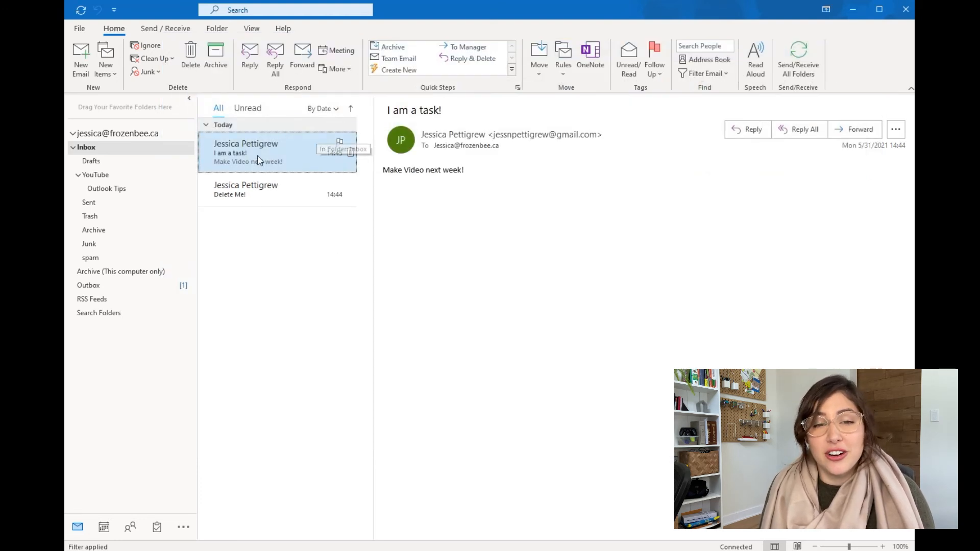
{"action": "left_click_drag", "start_coordinate": [295, 158], "coordinate": [231, 152]}
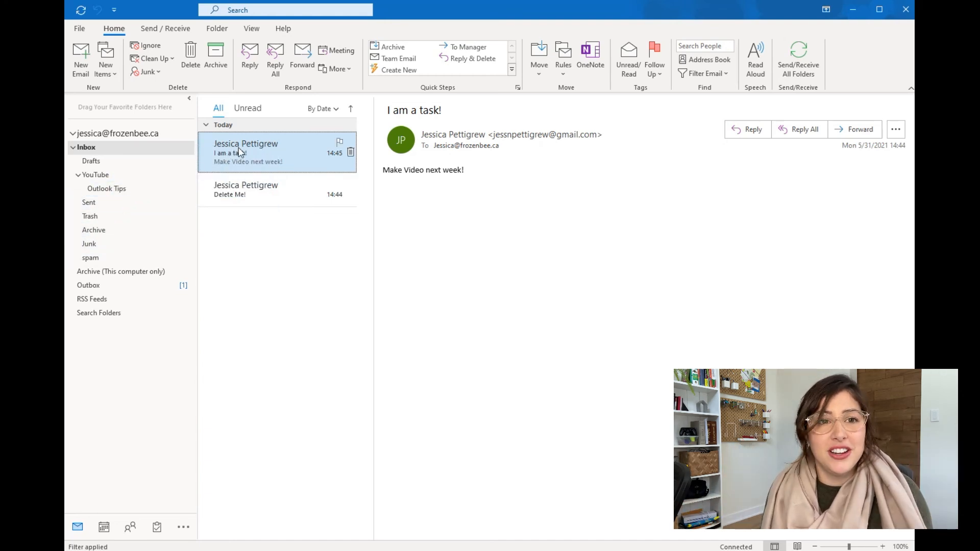
{"action": "left_click_drag", "start_coordinate": [229, 151], "coordinate": [129, 177]}
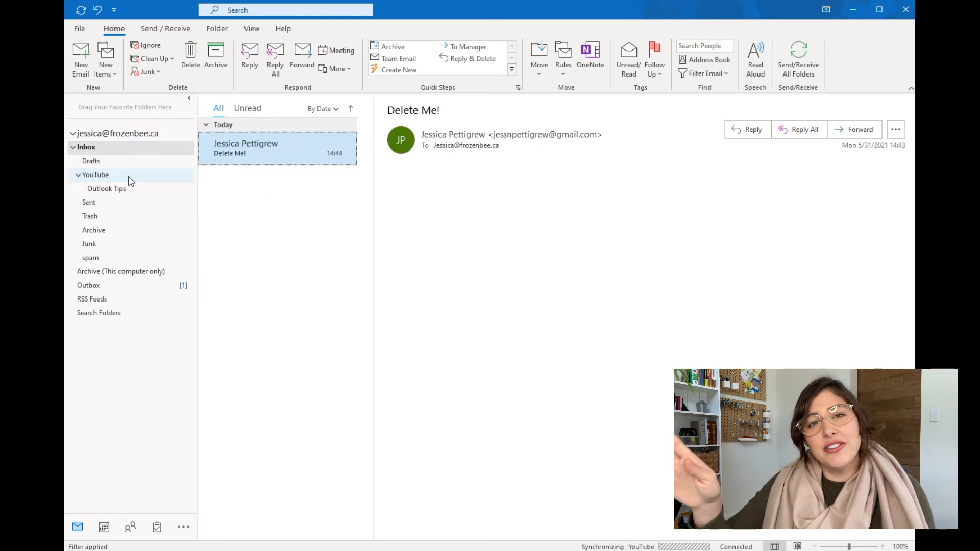